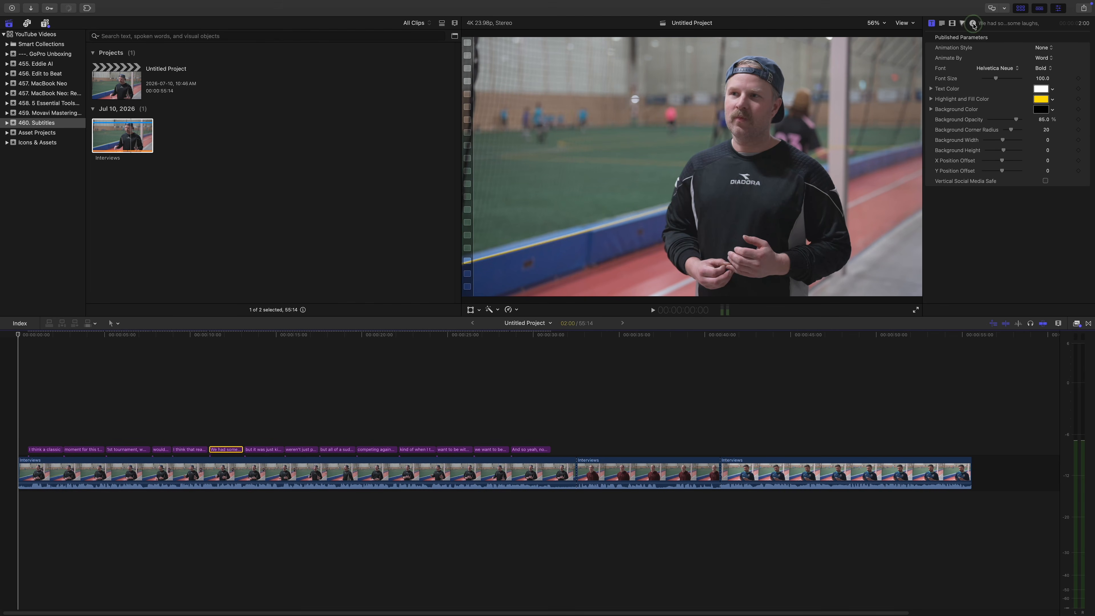
# Check in the Info inspector that the 'We had some injuries' caption has the Subtitles video role.
pyautogui.click(974, 23)
pyautogui.click(1051, 103)
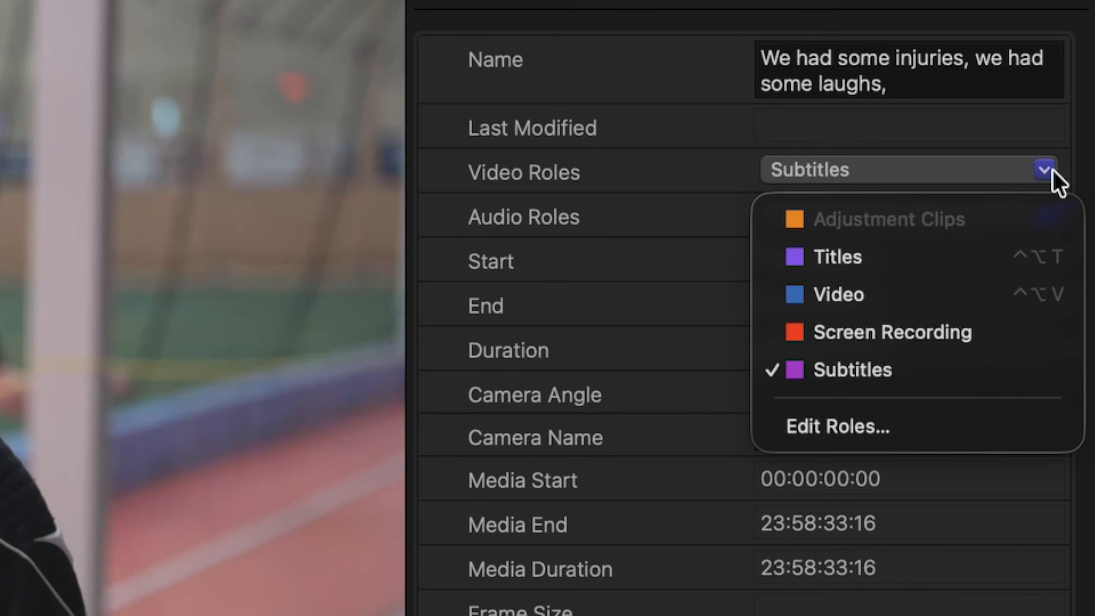
pyautogui.click(1052, 176)
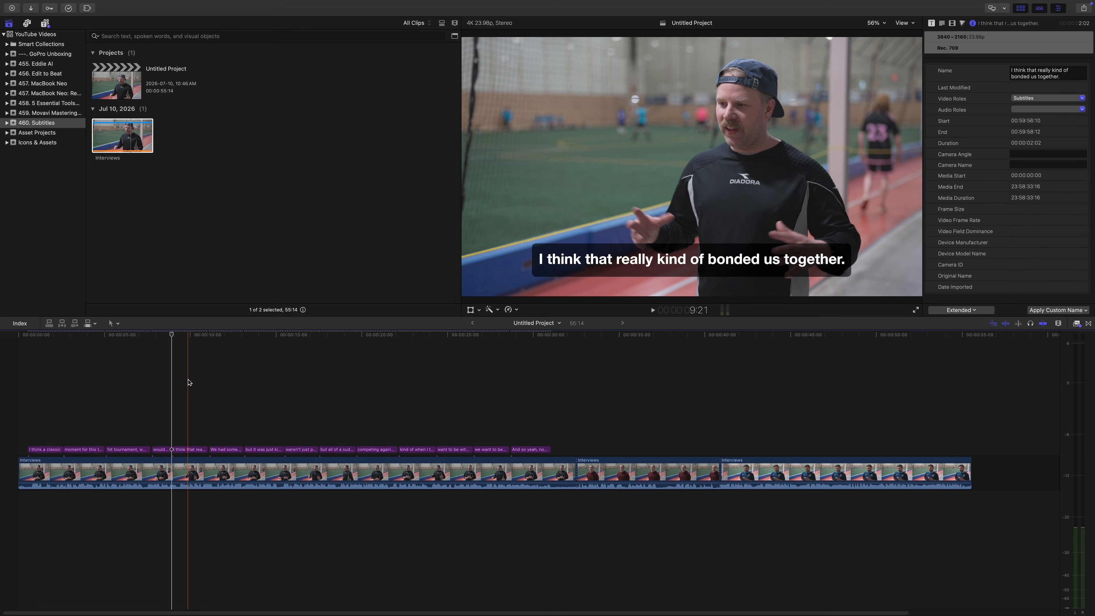
# Pick one caption in the subtitle lane, then select all 14 caption clips with Cmd+A.
pyautogui.click(186, 449)
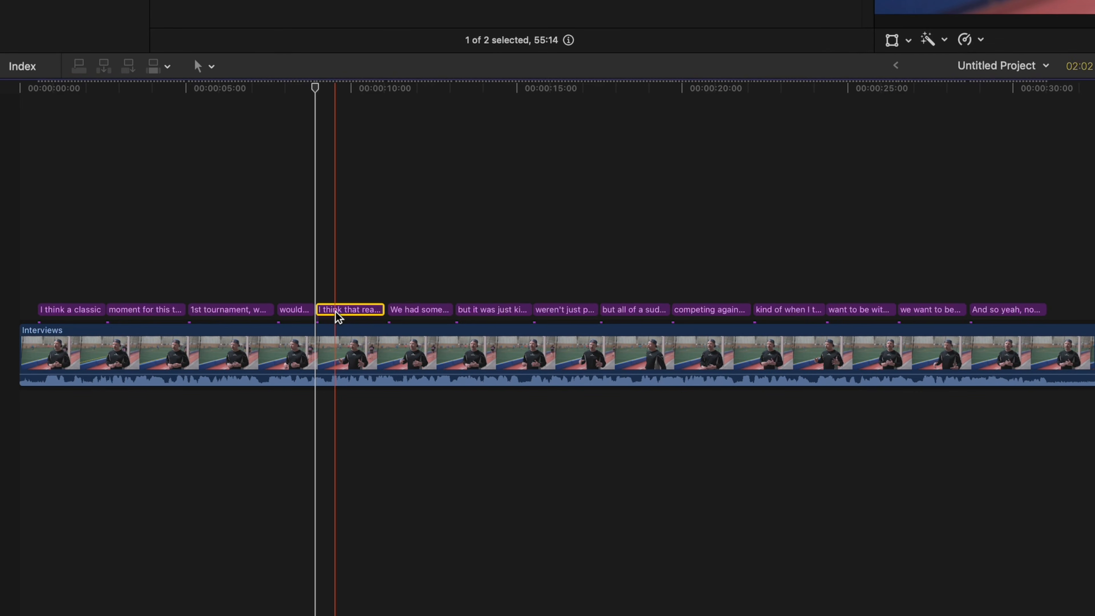
pyautogui.press('super+a')
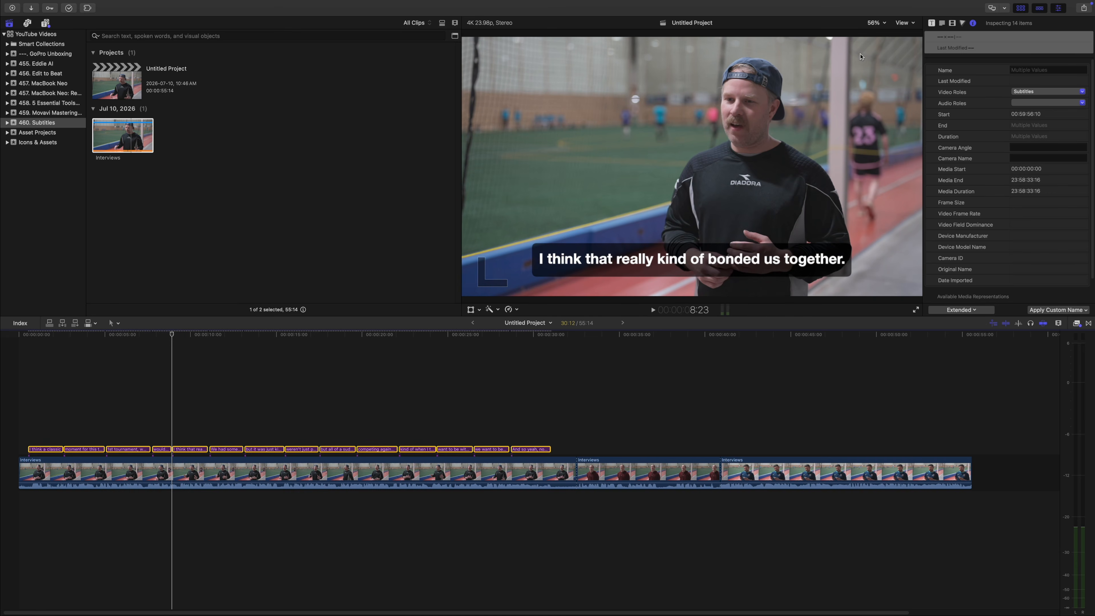
# Preview the Fade, Scale, Highlight and Fill animation styles on the captions.
pyautogui.click(931, 23)
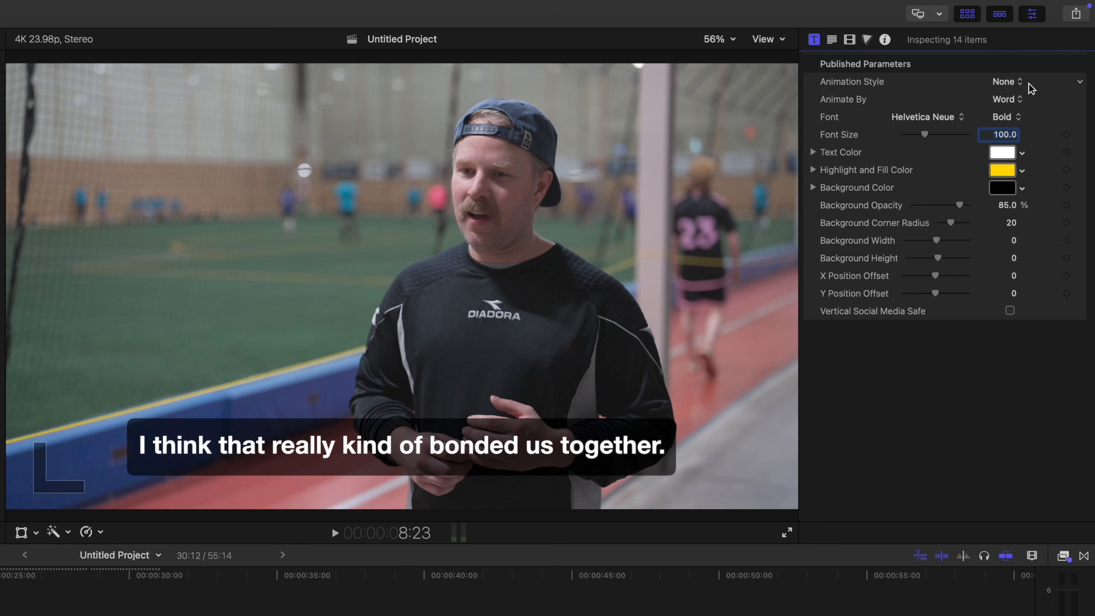
pyautogui.click(1017, 83)
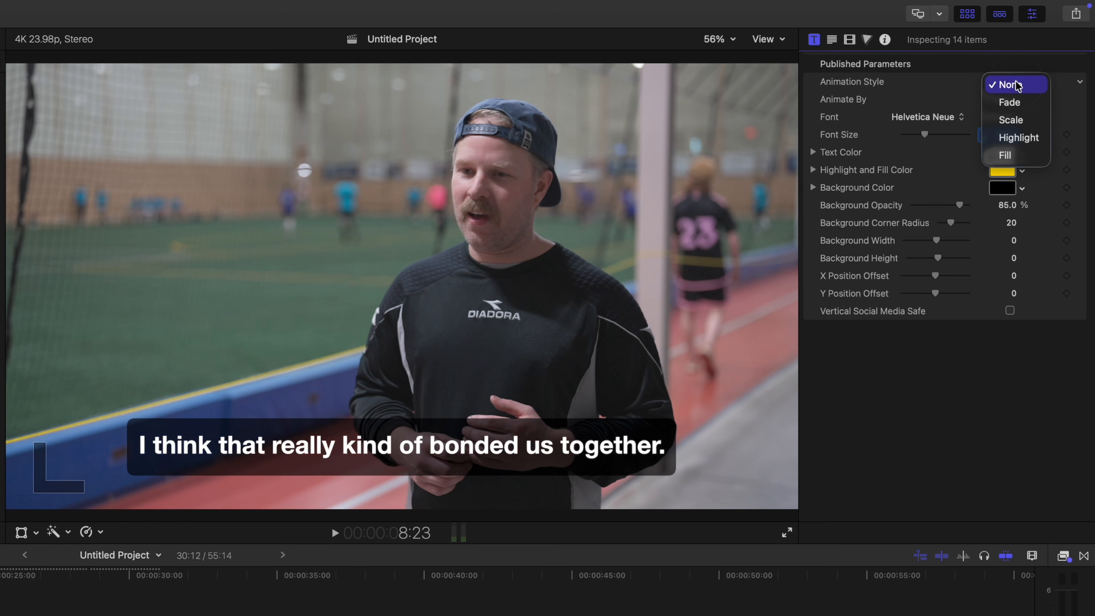
pyautogui.click(1025, 102)
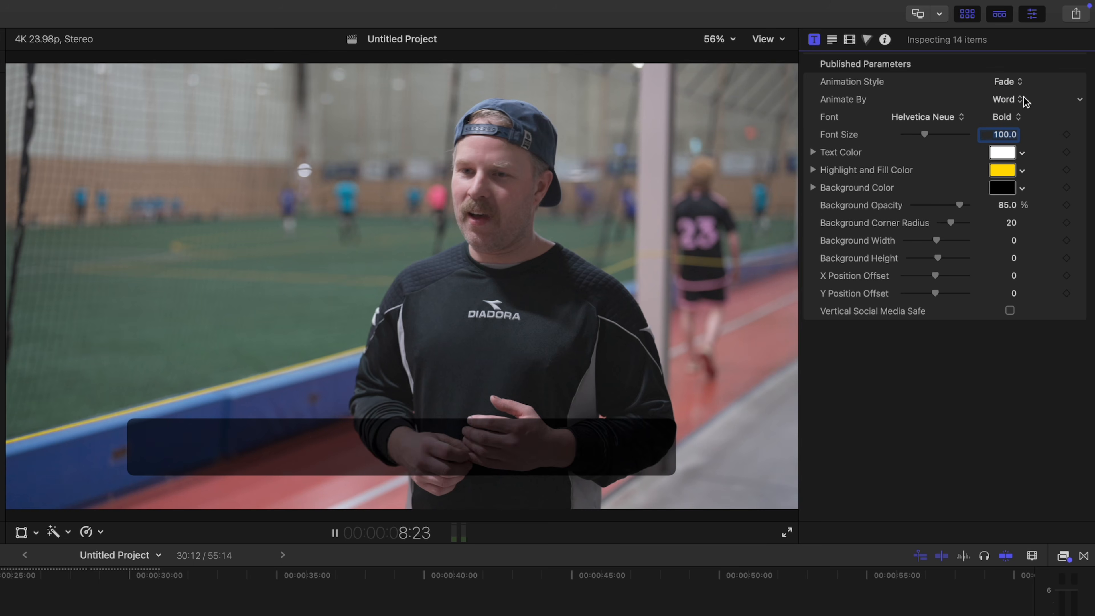
pyautogui.press('space')
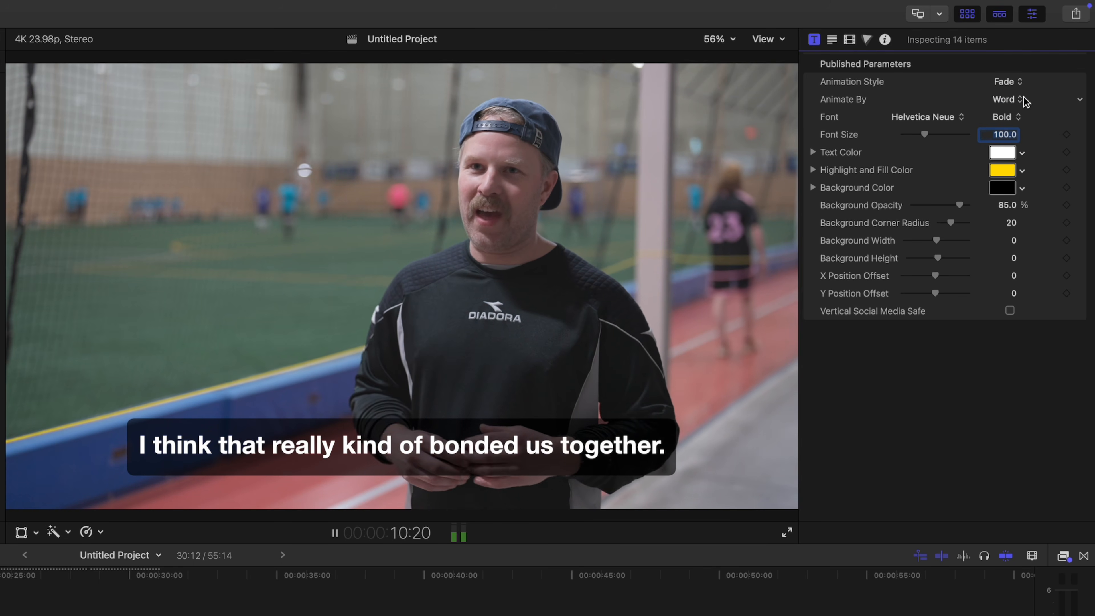
pyautogui.press('space')
pyautogui.click(1019, 82)
pyautogui.click(1025, 100)
pyautogui.press('space')
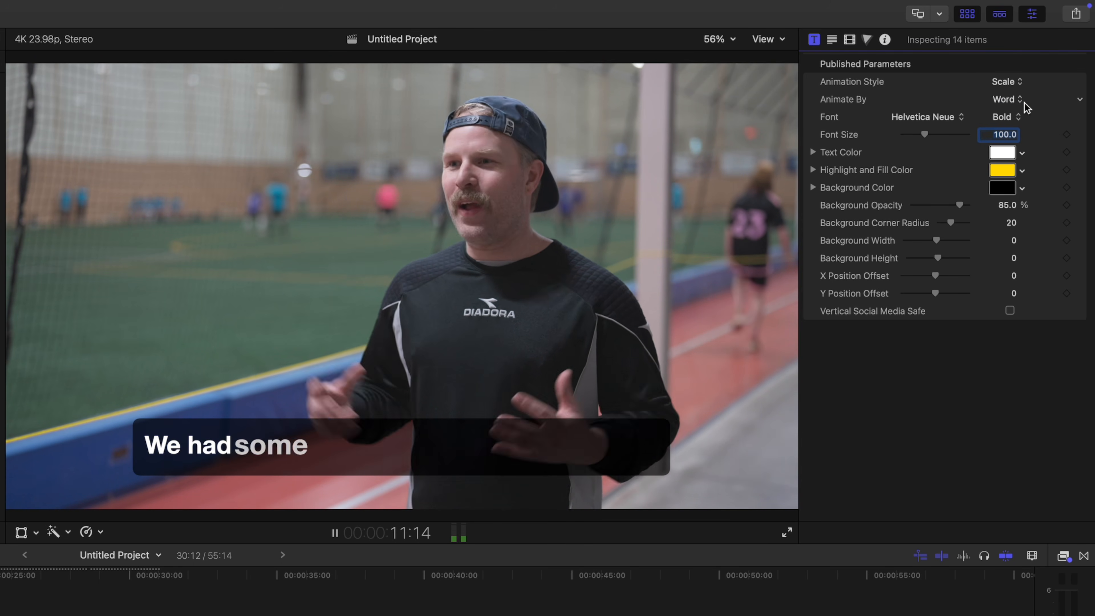
pyautogui.click(1019, 81)
pyautogui.click(1025, 103)
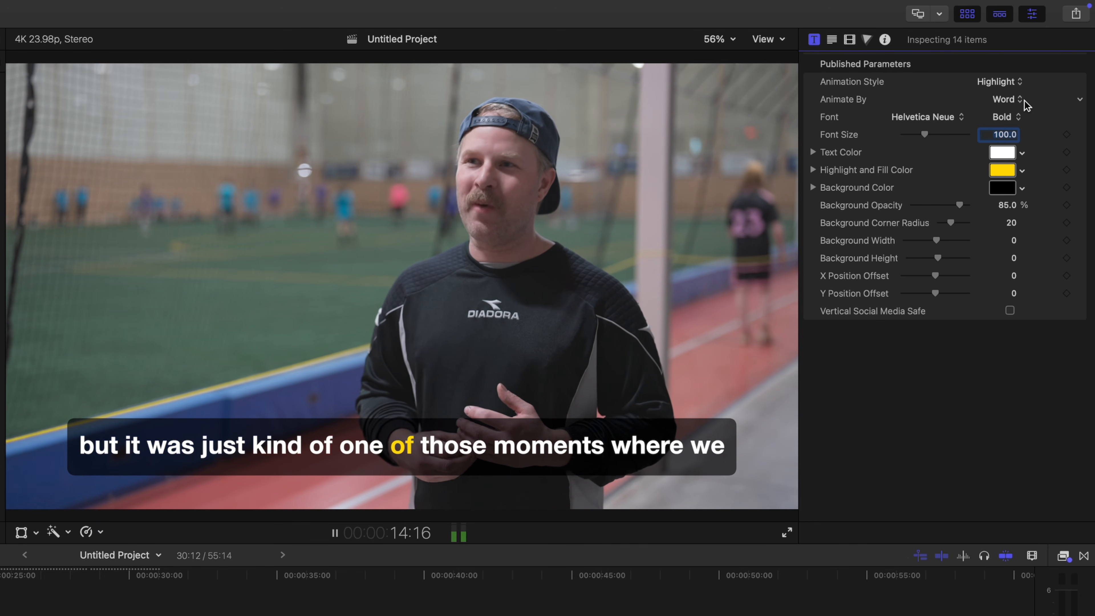
pyautogui.press('space')
pyautogui.click(1019, 82)
pyautogui.click(1022, 103)
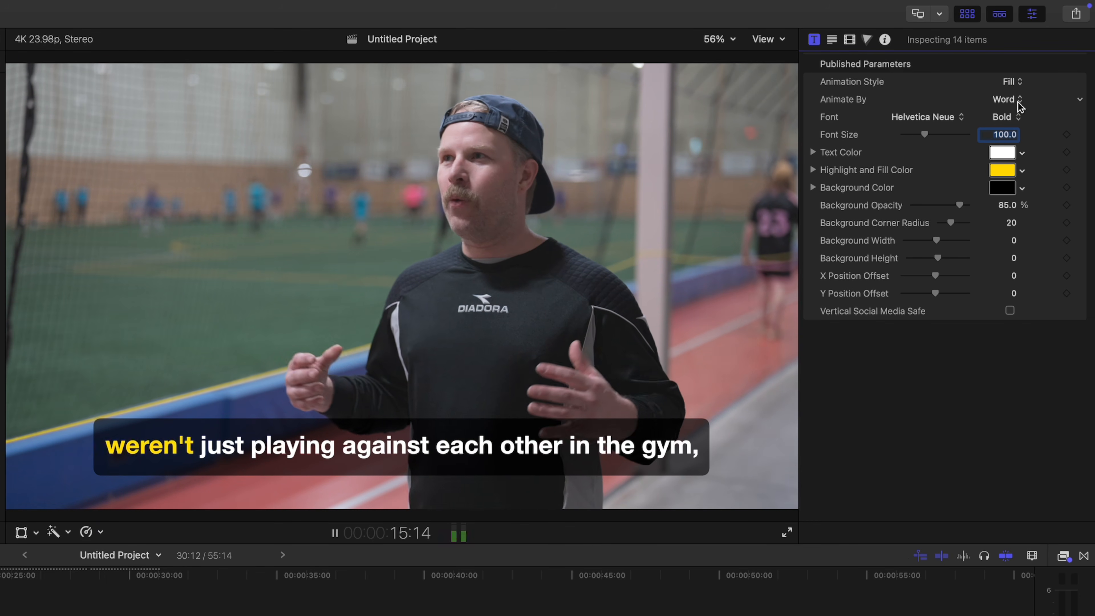
pyautogui.press('space')
pyautogui.press('space')
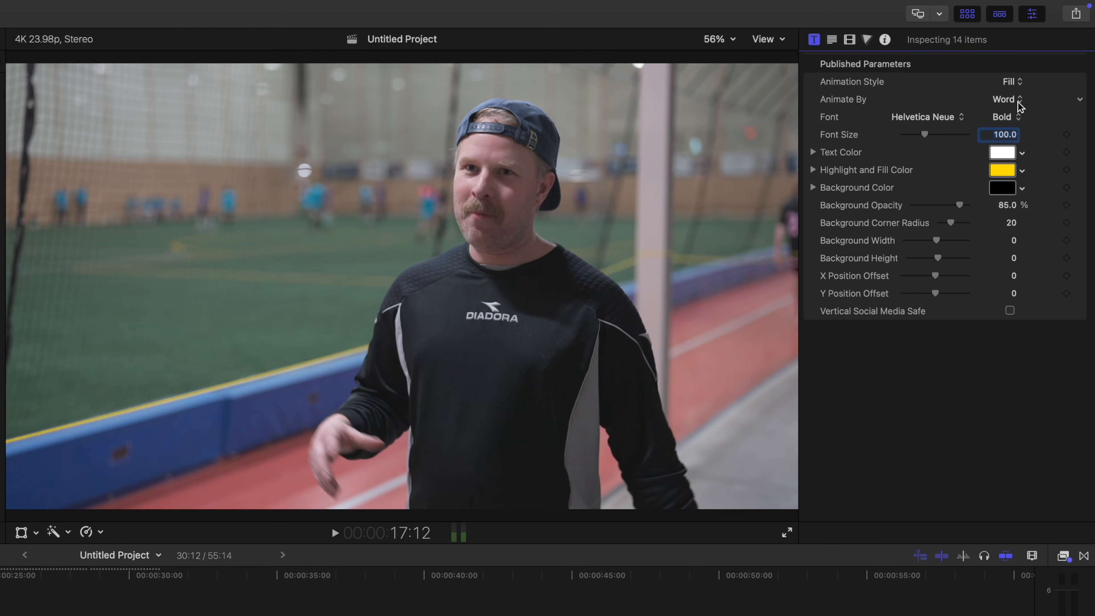
# Set the caption animation back to Highlight, animating word by word.
pyautogui.click(1017, 81)
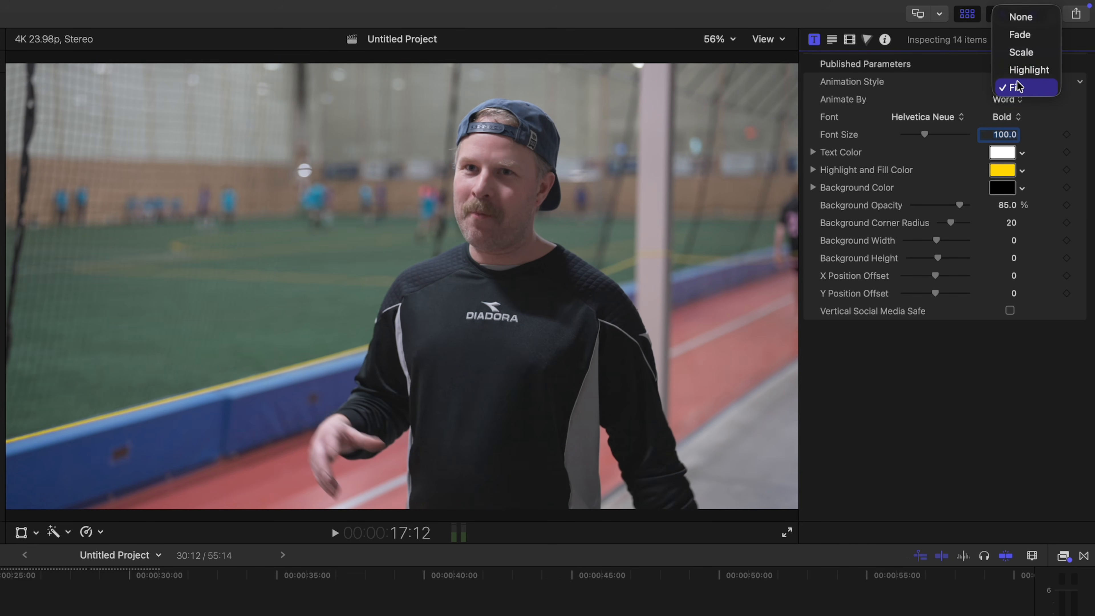
pyautogui.click(1031, 71)
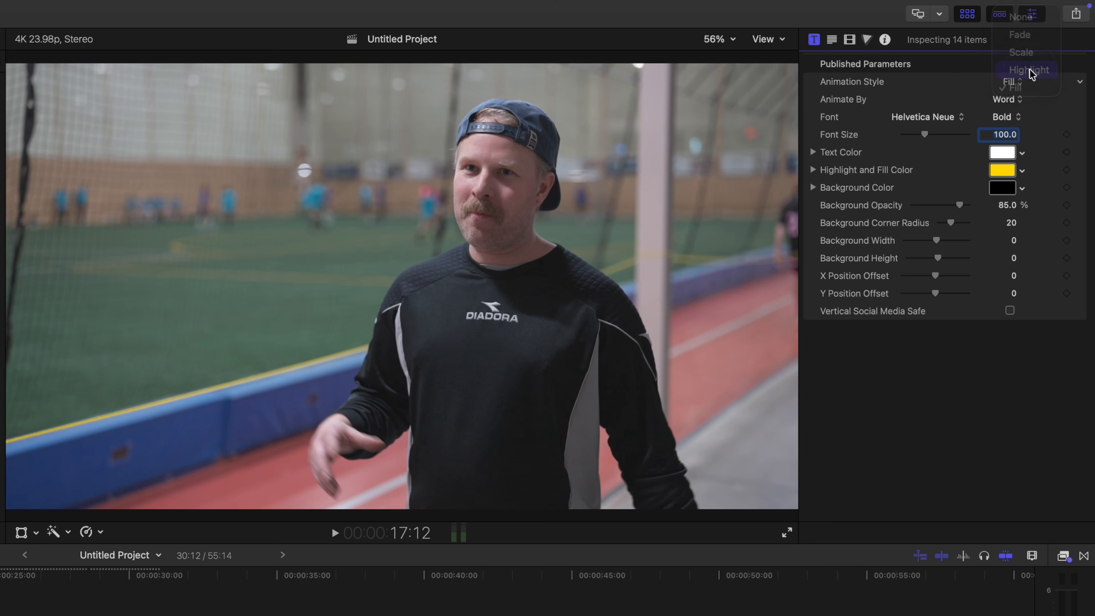
pyautogui.click(1020, 100)
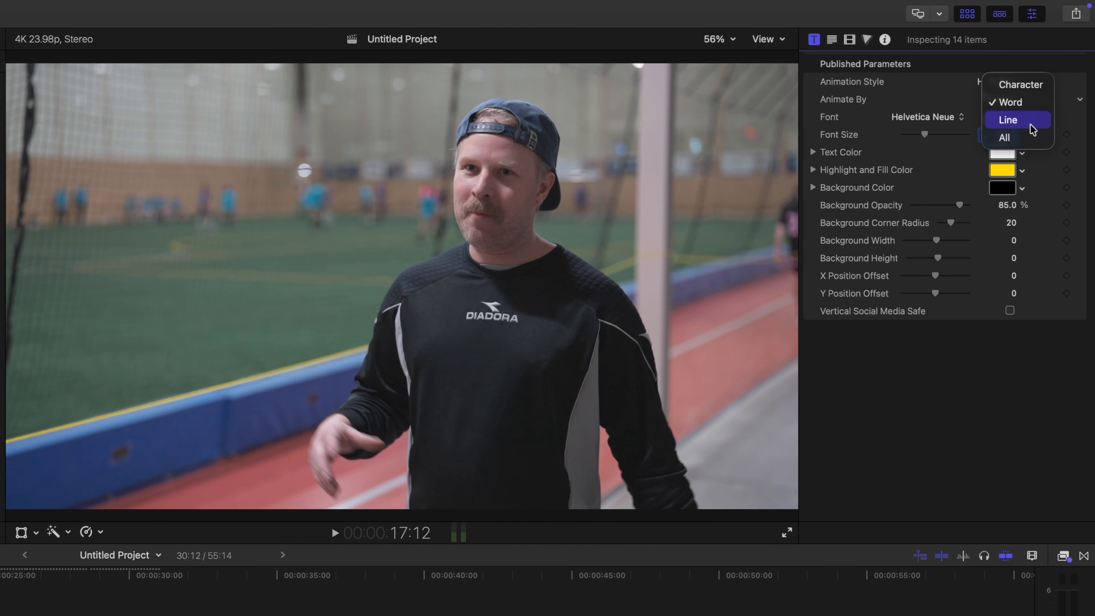
pyautogui.click(1041, 102)
# Use the Impact font with an orange highlight, about 80% background opacity and corner radius 18.
pyautogui.click(960, 119)
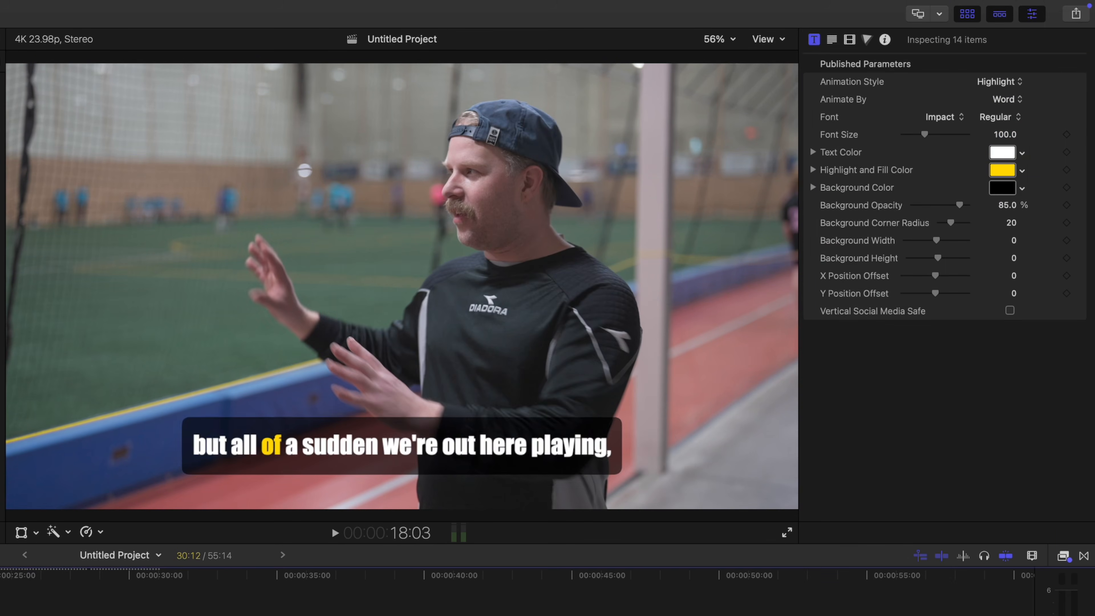
pyautogui.click(1002, 170)
pyautogui.click(1002, 170)
pyautogui.click(902, 495)
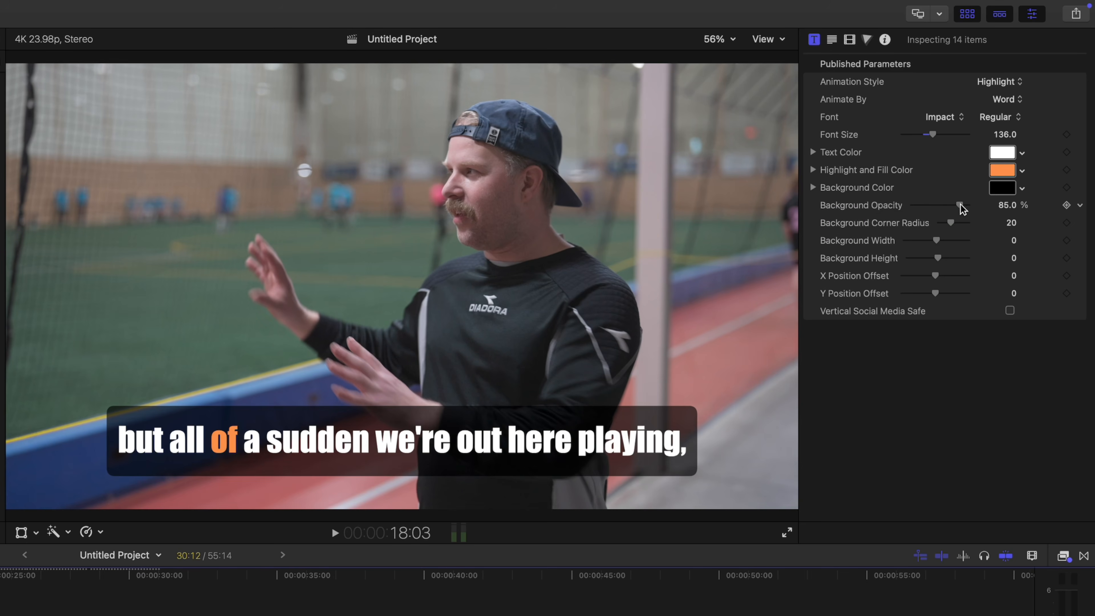
pyautogui.moveTo(960, 206); pyautogui.dragTo(957, 206)
pyautogui.moveTo(951, 224); pyautogui.dragTo(949, 224)
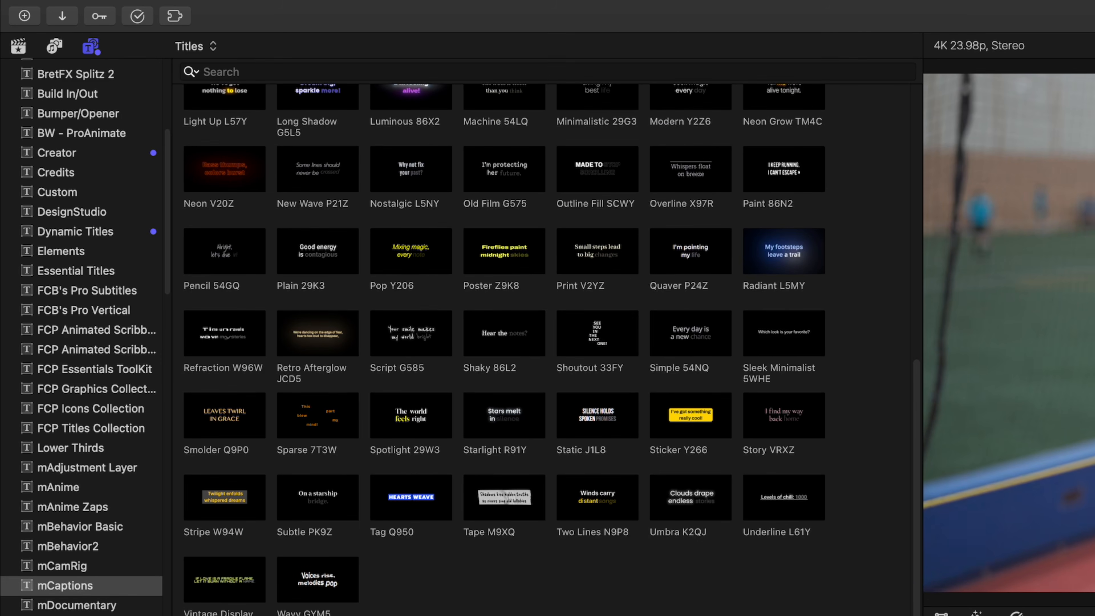
# Make Sticker Y266 the default subtitle style.
pyautogui.click(698, 421)
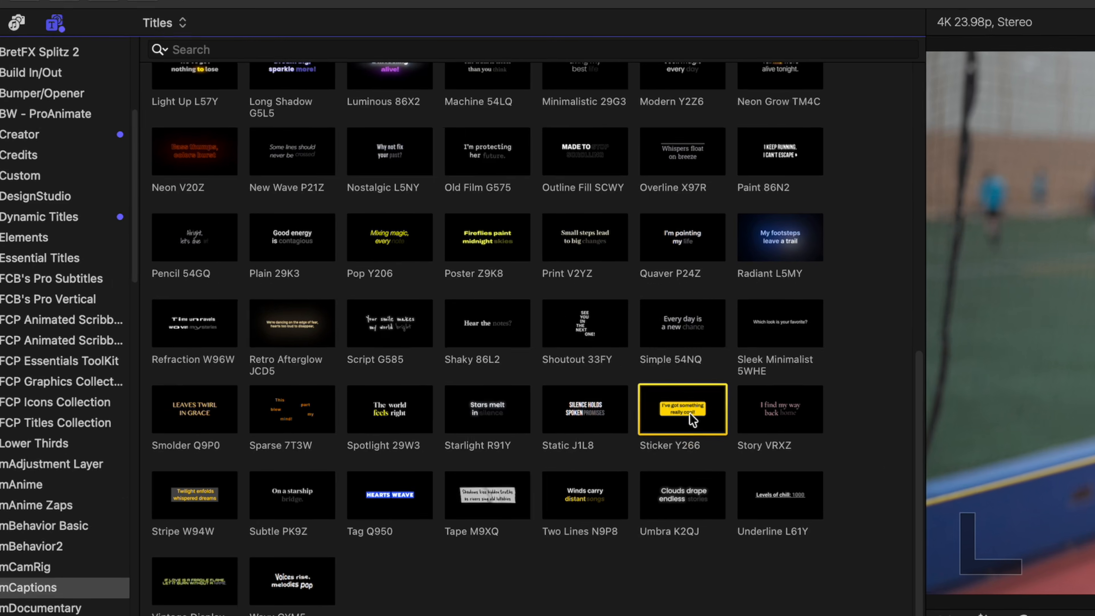
pyautogui.rightClick(695, 419)
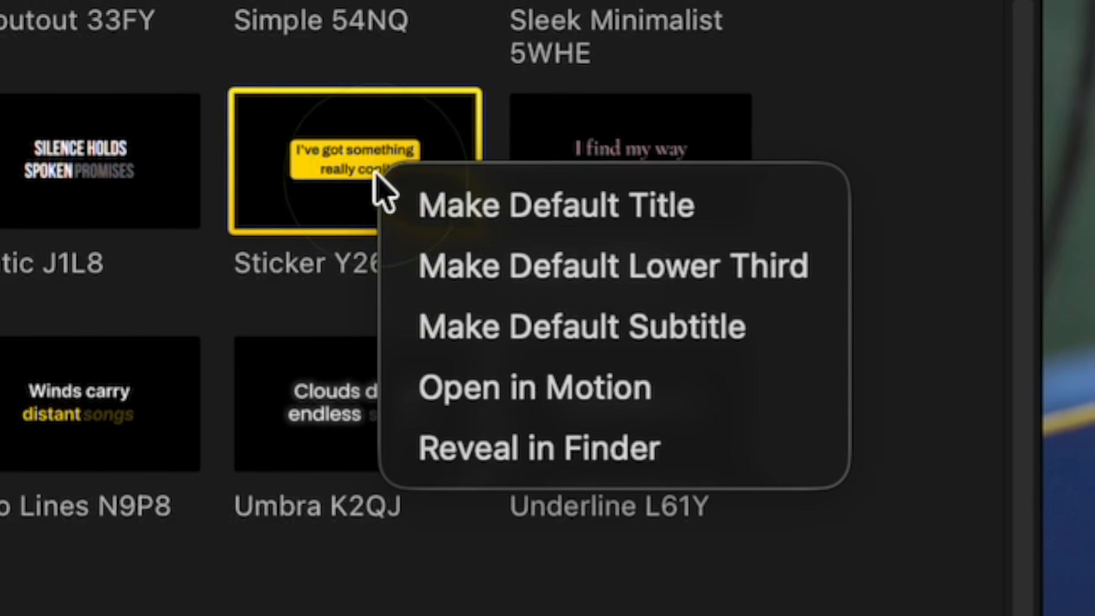
pyautogui.click(760, 345)
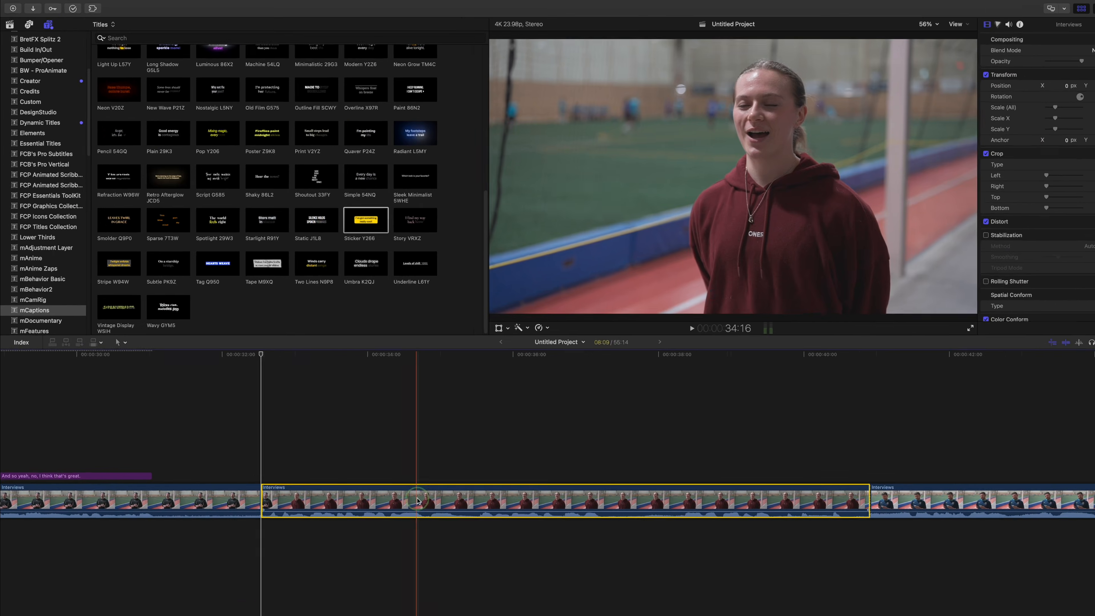
# Generate Sticker Y266 subtitles for the second interview clip, preview them, then delete the three test captions.
pyautogui.rightClick(417, 501)
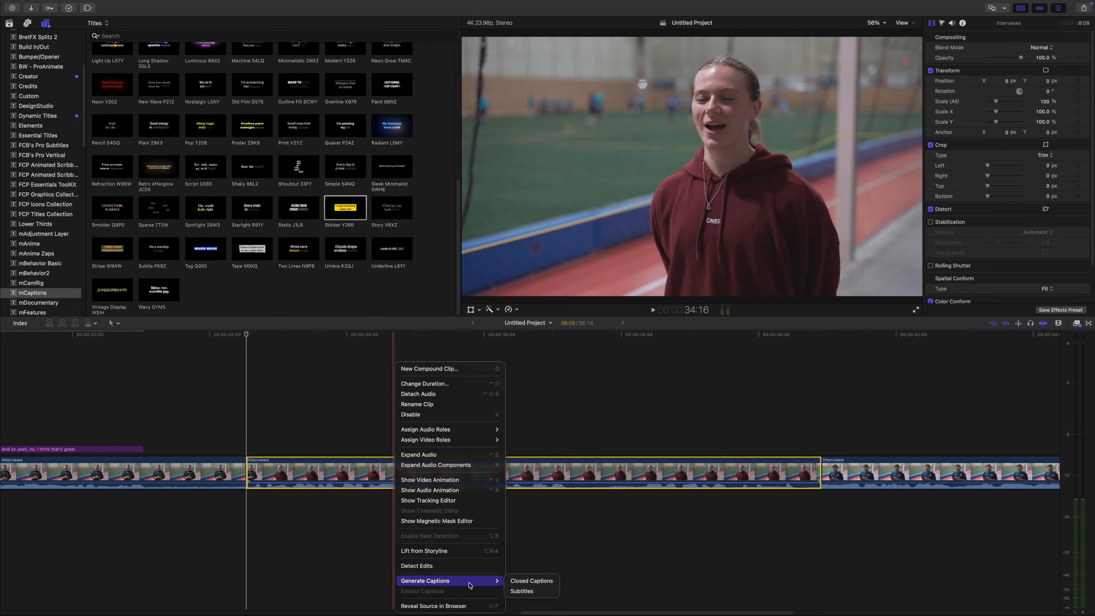
pyautogui.click(518, 590)
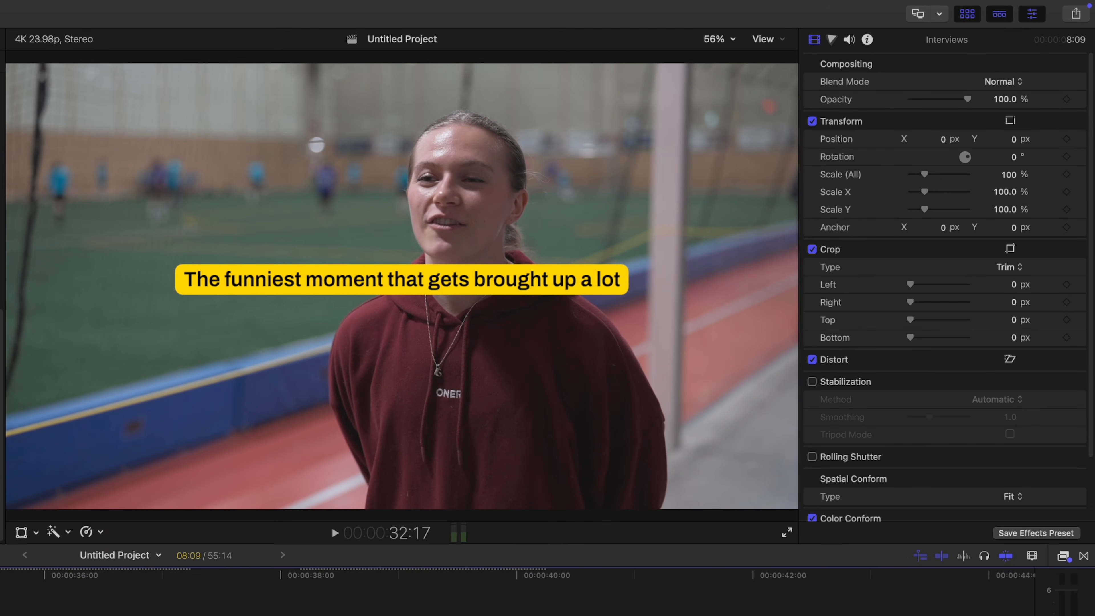
pyautogui.press('space')
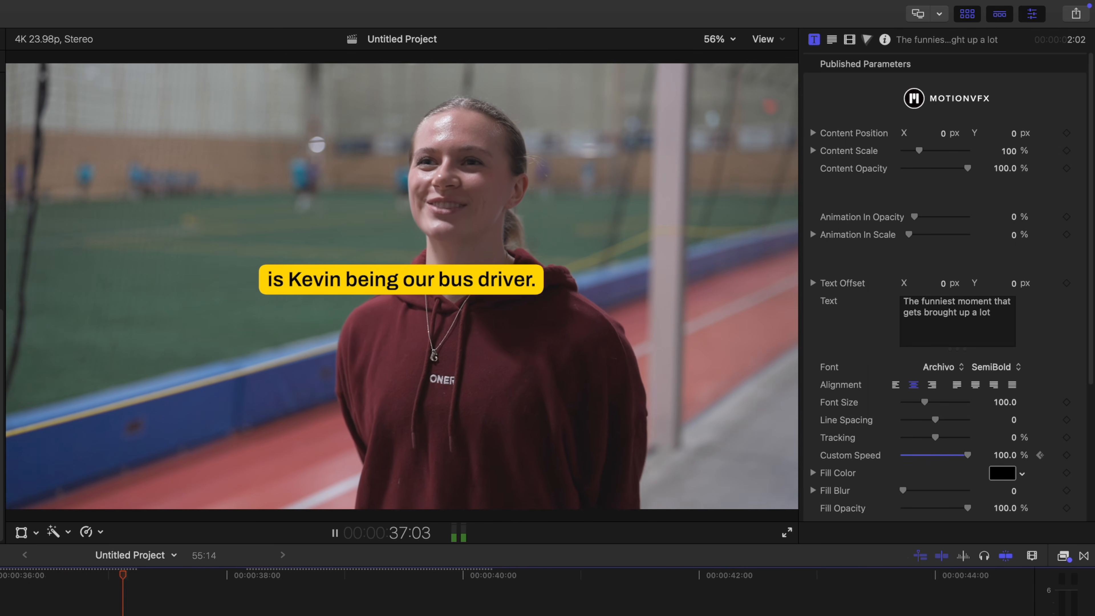
pyautogui.press('space')
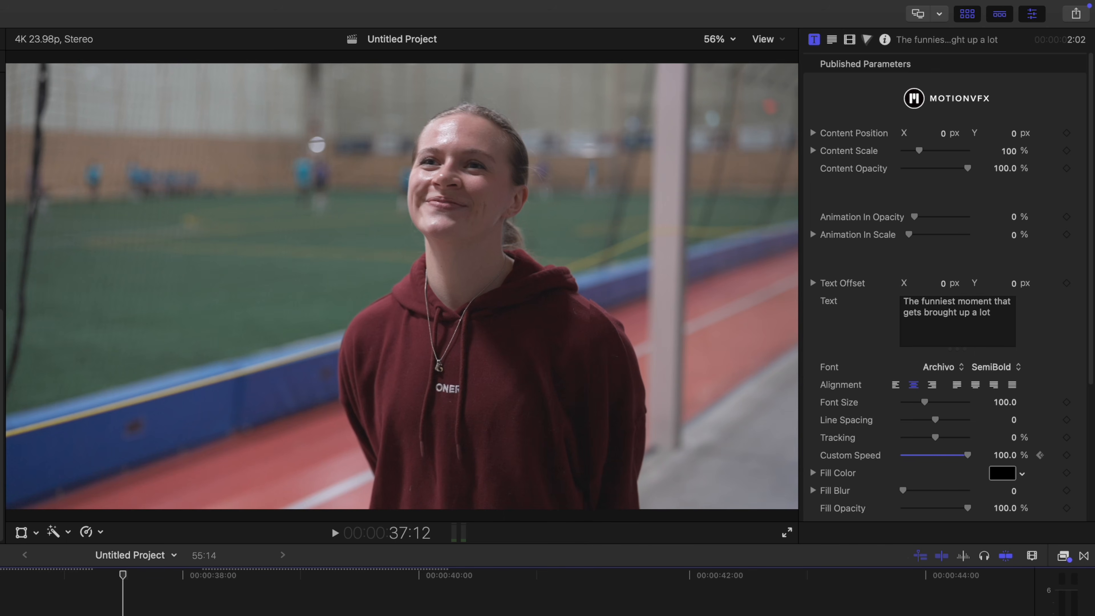
pyautogui.moveTo(220, 415); pyautogui.dragTo(605, 451)
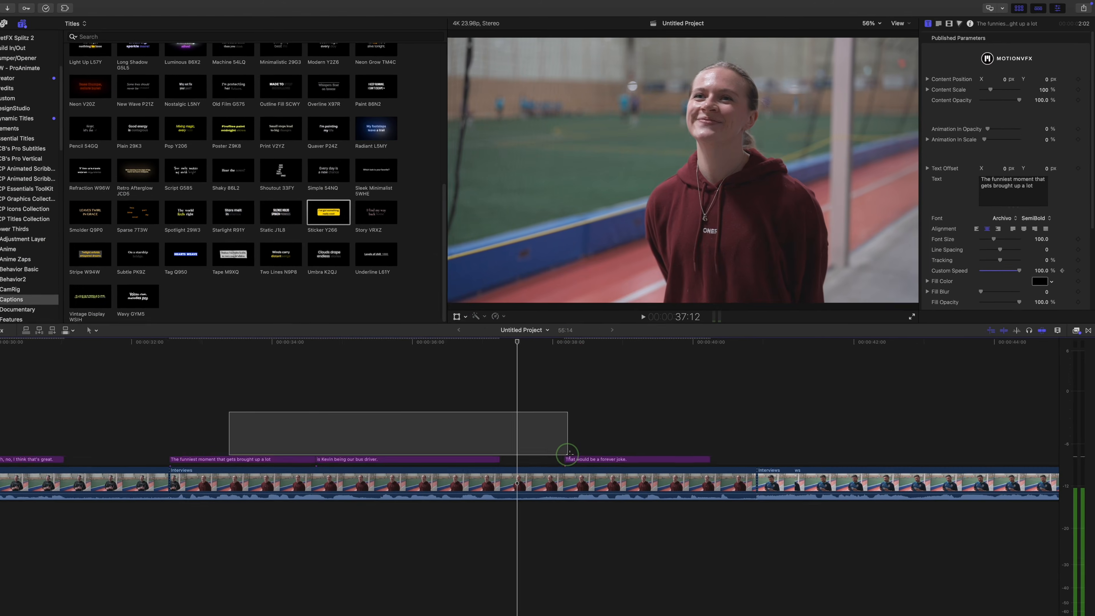
pyautogui.press('Delete')
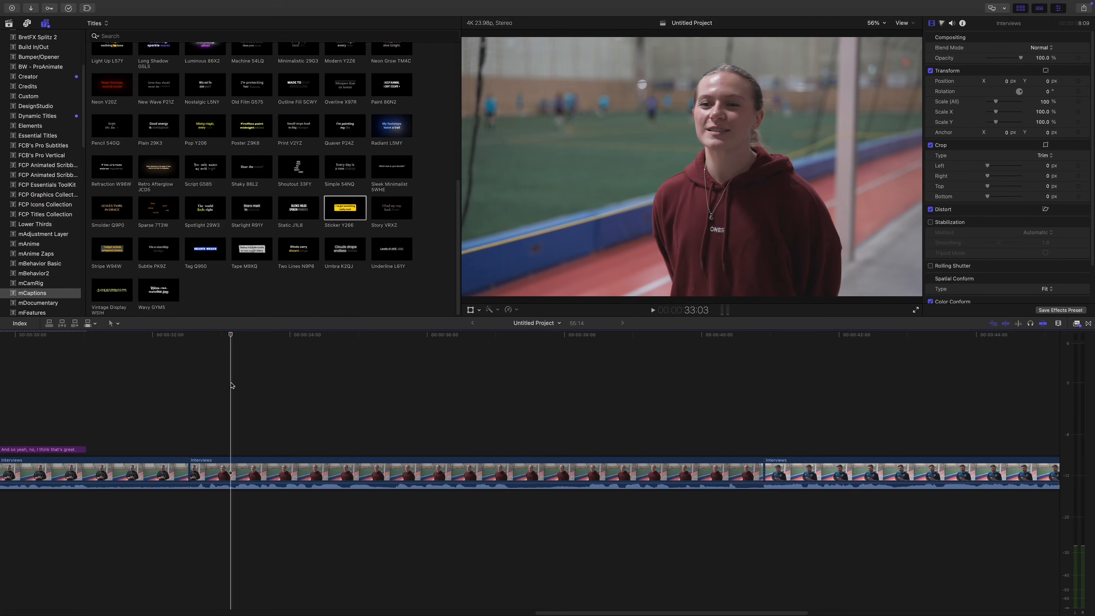
# Make Outline Reveal from the FCB's Pro Subtitles collection the default subtitle style.
pyautogui.click(55, 147)
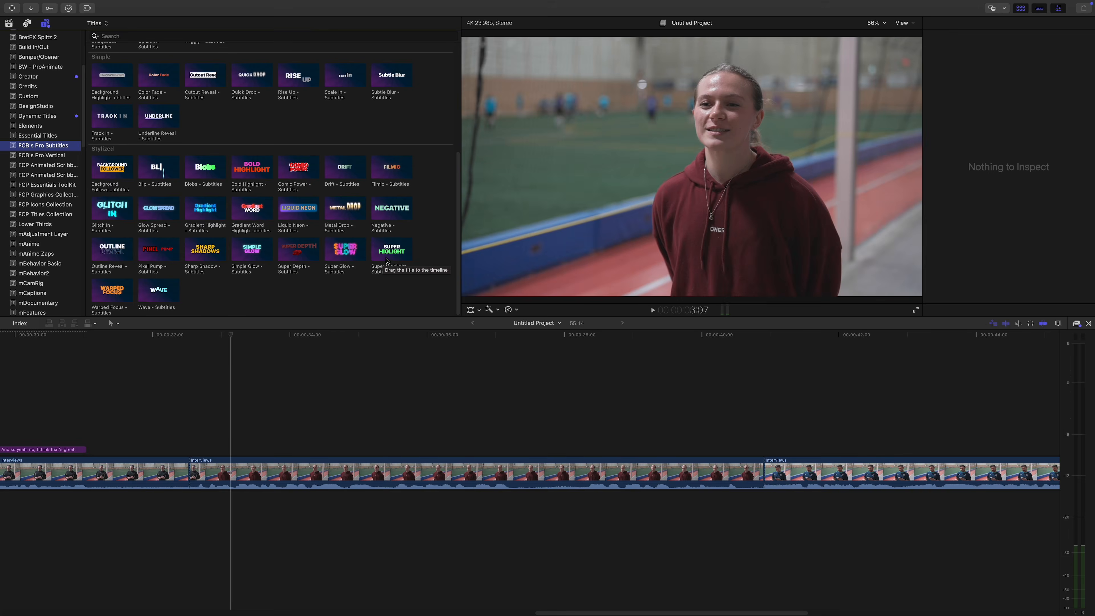
pyautogui.rightClick(117, 255)
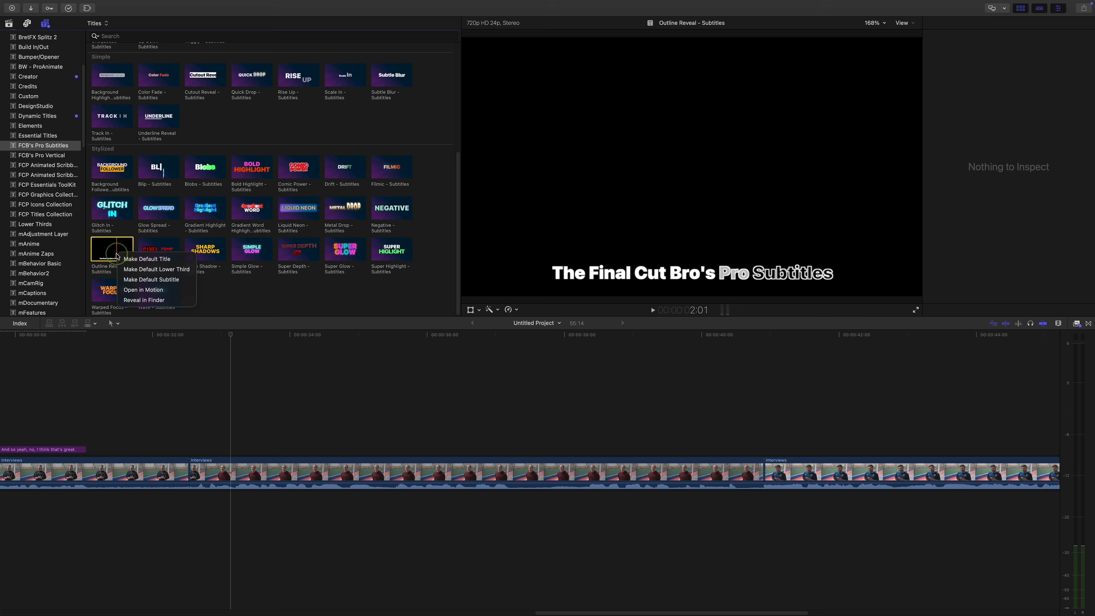
pyautogui.click(134, 280)
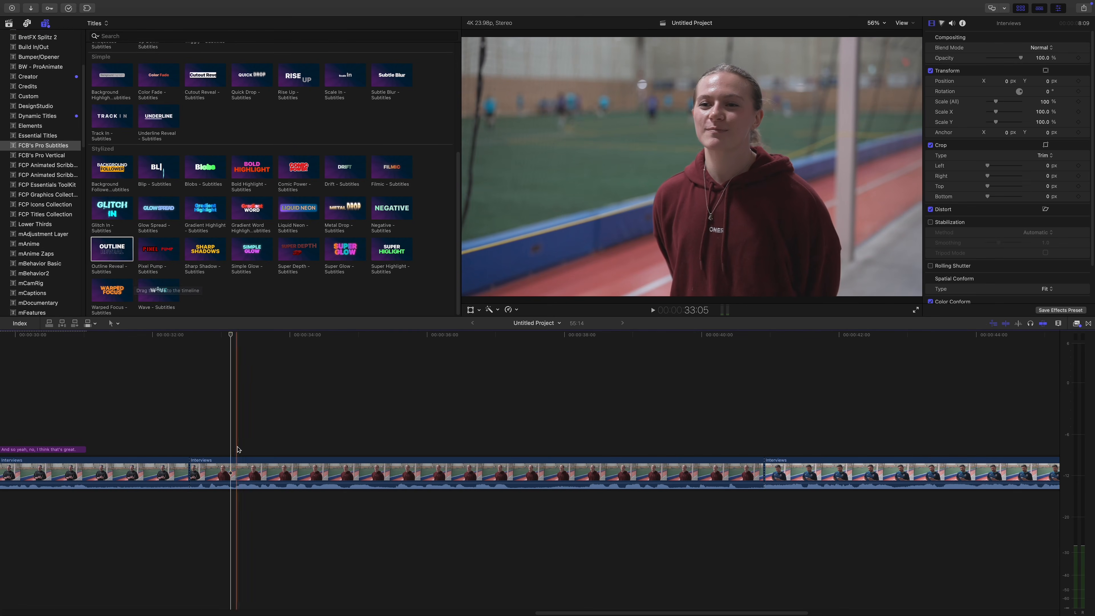
# Generate Outline Reveal subtitles for the middle Interviews clip.
pyautogui.click(250, 465)
pyautogui.rightClick(251, 462)
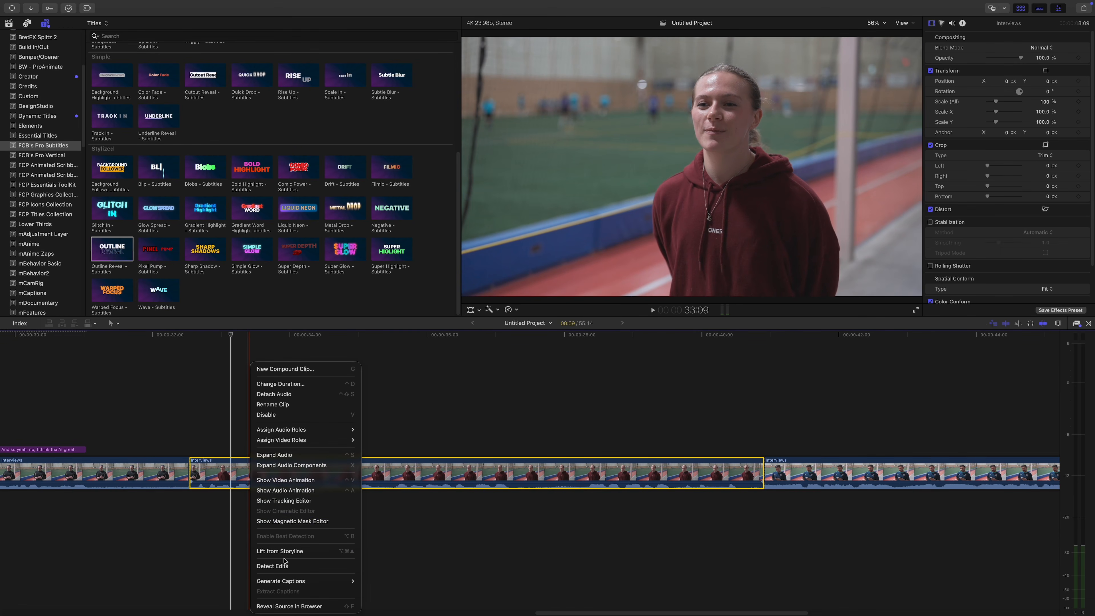
pyautogui.click(398, 591)
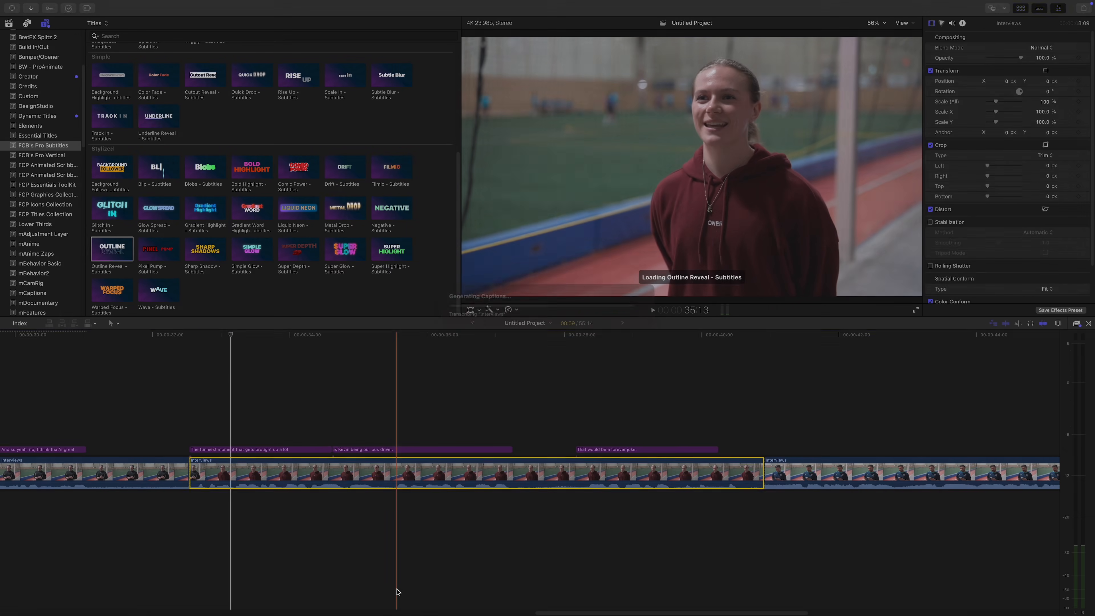
pyautogui.click(286, 450)
# Give the three captions a red outline and size 159, then play them from the clip start.
pyautogui.keyDown('shift'); pyautogui.click(604, 450); pyautogui.keyUp('shift')
pyautogui.click(1041, 169)
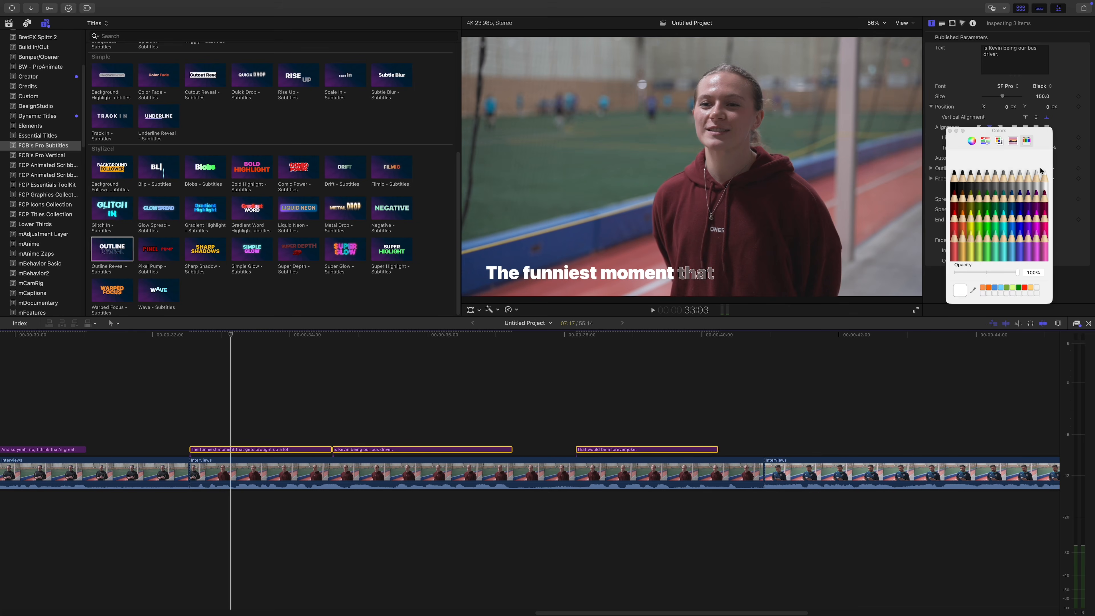
pyautogui.click(956, 229)
pyautogui.click(950, 131)
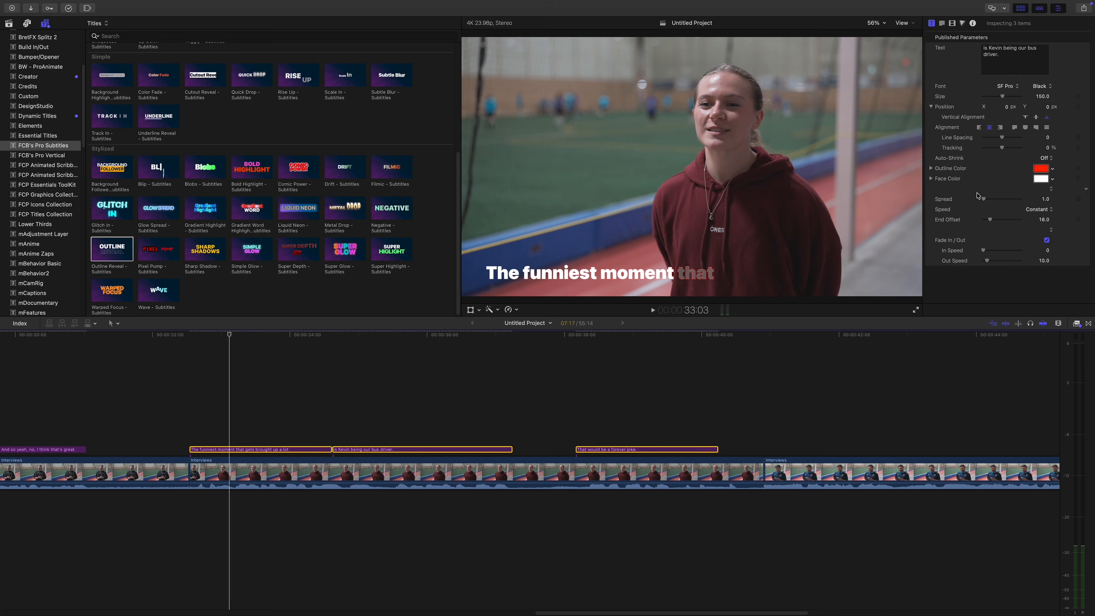
pyautogui.moveTo(1002, 97); pyautogui.dragTo(1004, 97)
pyautogui.click(191, 395)
pyautogui.press('space')
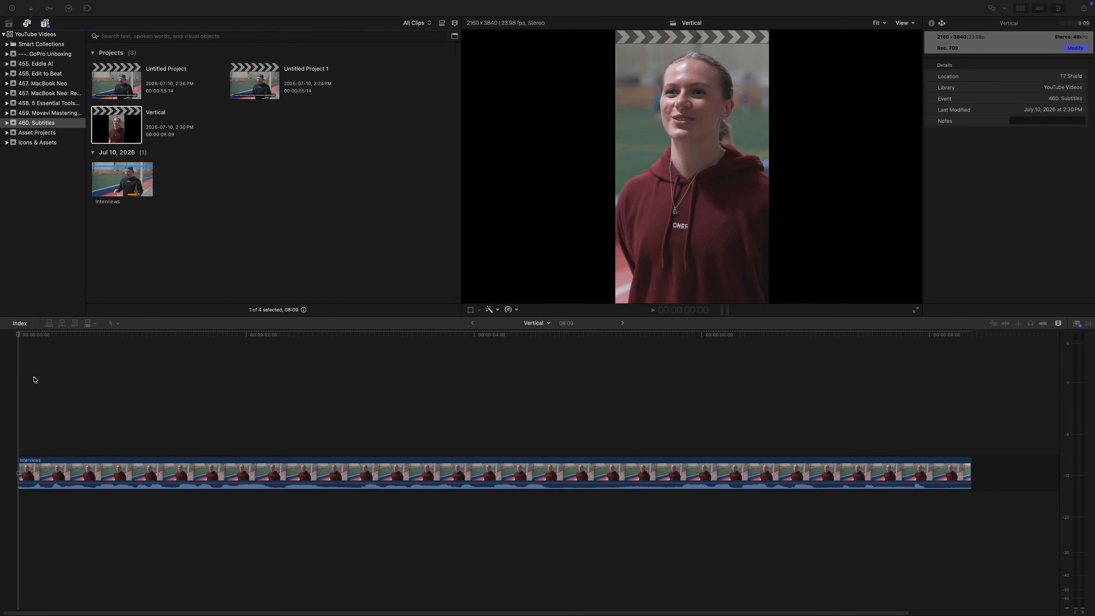
# Make the plain Subtitle title from the Subtitles category the default subtitle style.
pyautogui.click(20, 382)
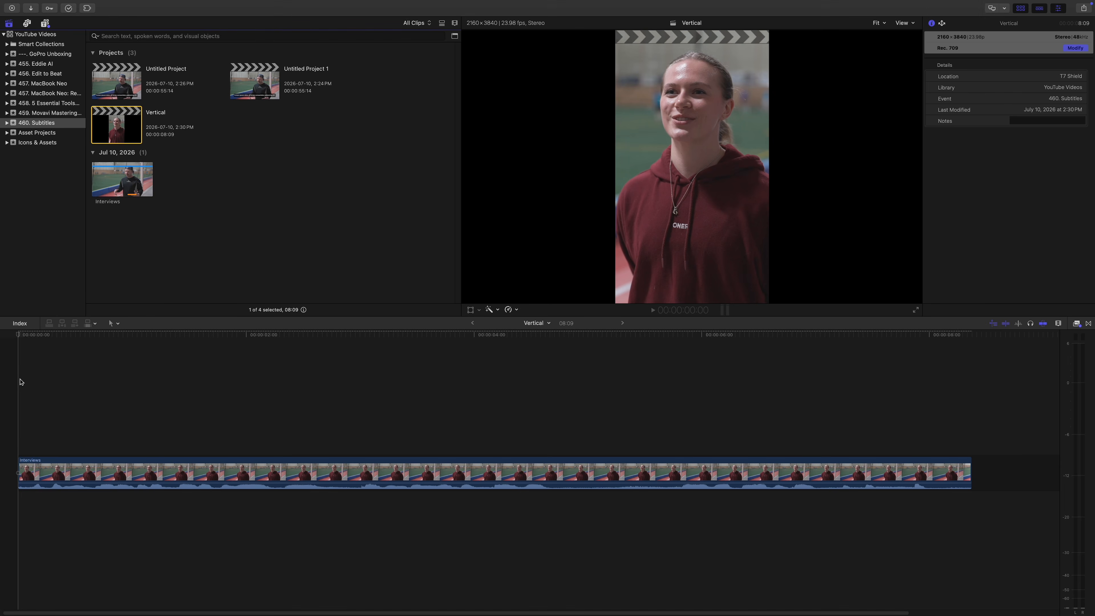
pyautogui.click(20, 379)
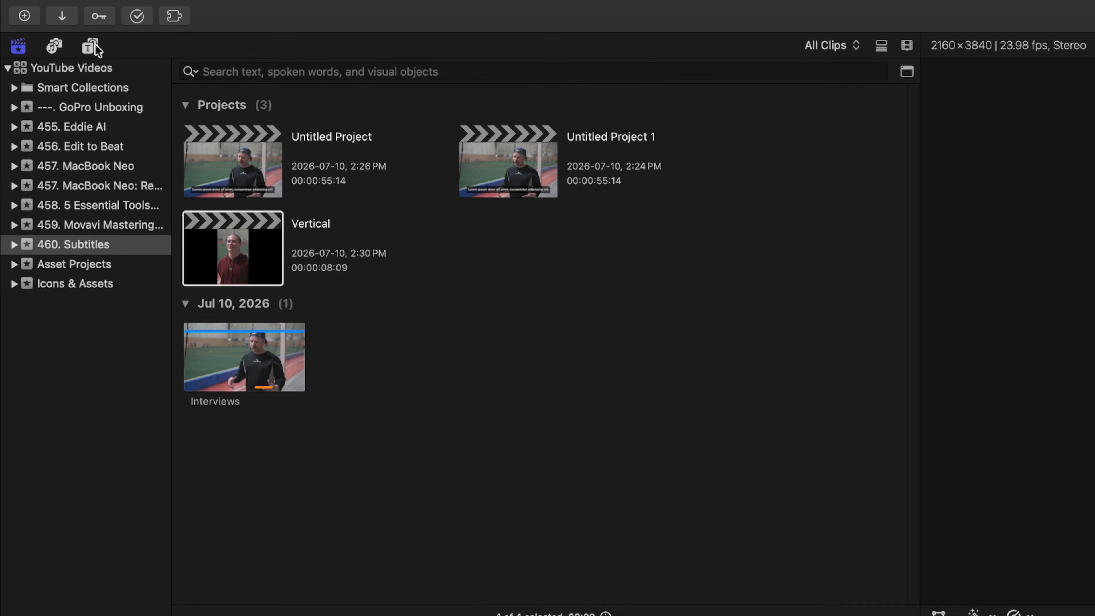
pyautogui.click(45, 23)
pyautogui.scroll(-20, 133, 507)
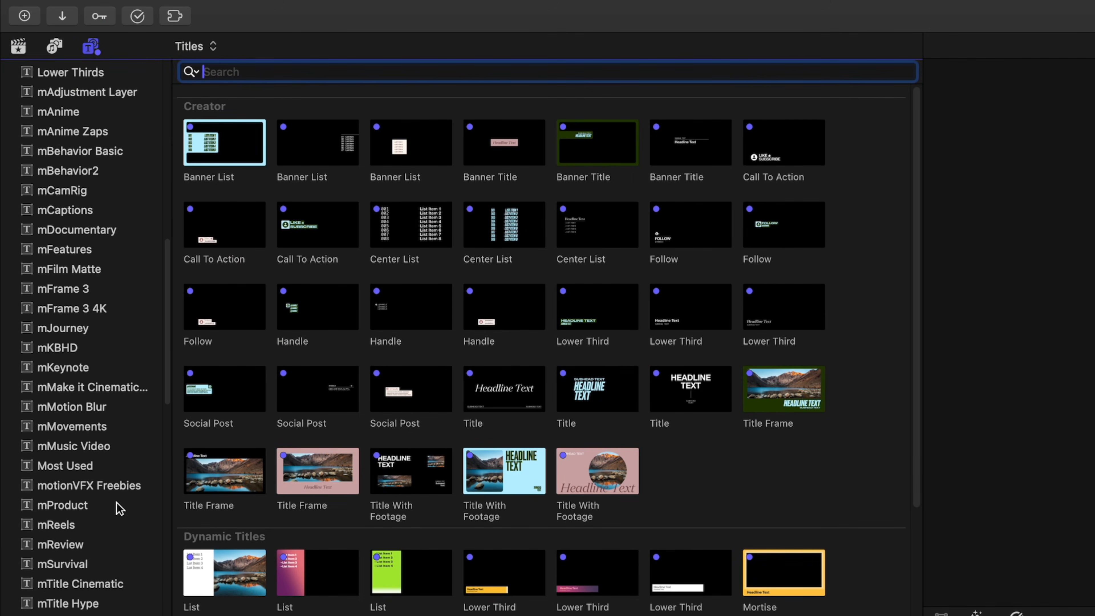
pyautogui.click(61, 518)
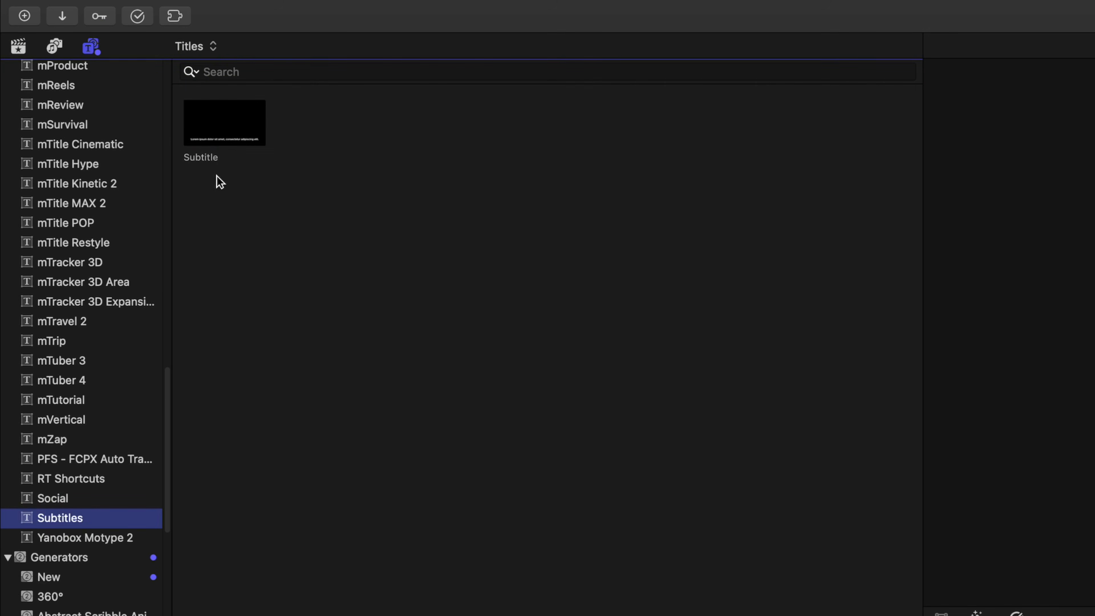
pyautogui.click(219, 126)
pyautogui.rightClick(219, 126)
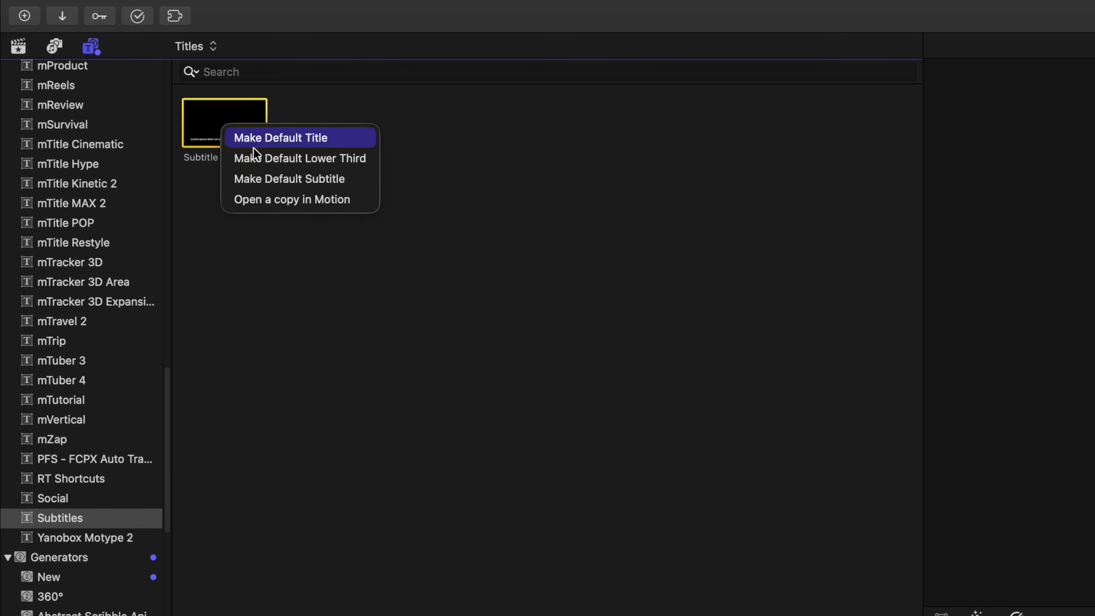
pyautogui.click(314, 180)
# Generate subtitles for the Vertical interview and enable Vertical Social Media Safe on all three captions.
pyautogui.rightClick(180, 472)
pyautogui.moveTo(235, 583)
pyautogui.click(301, 593)
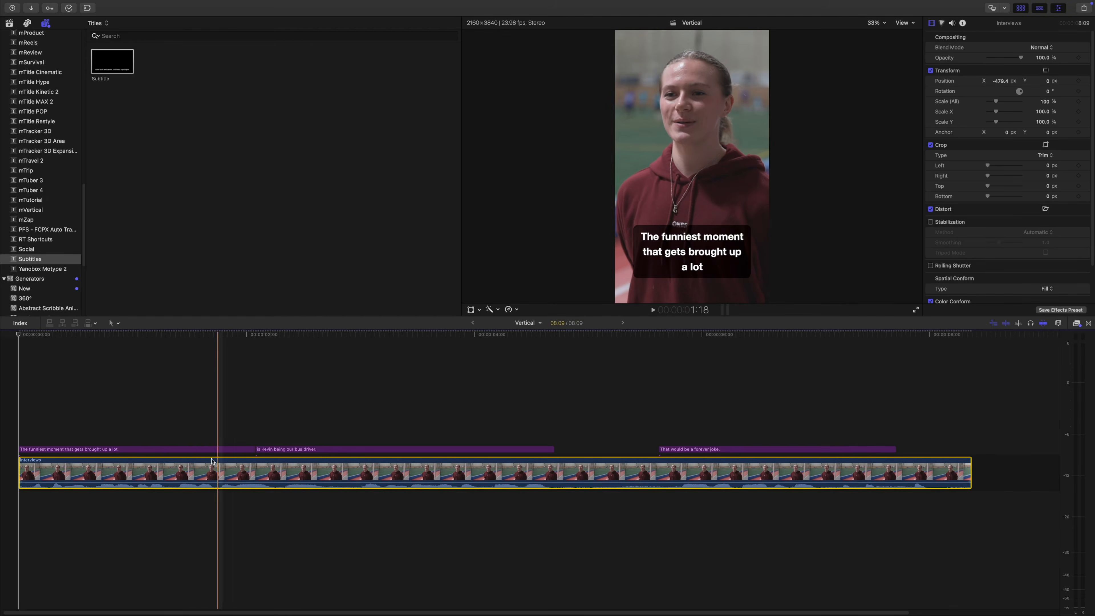
pyautogui.click(205, 449)
pyautogui.press('super+a')
pyautogui.press('space')
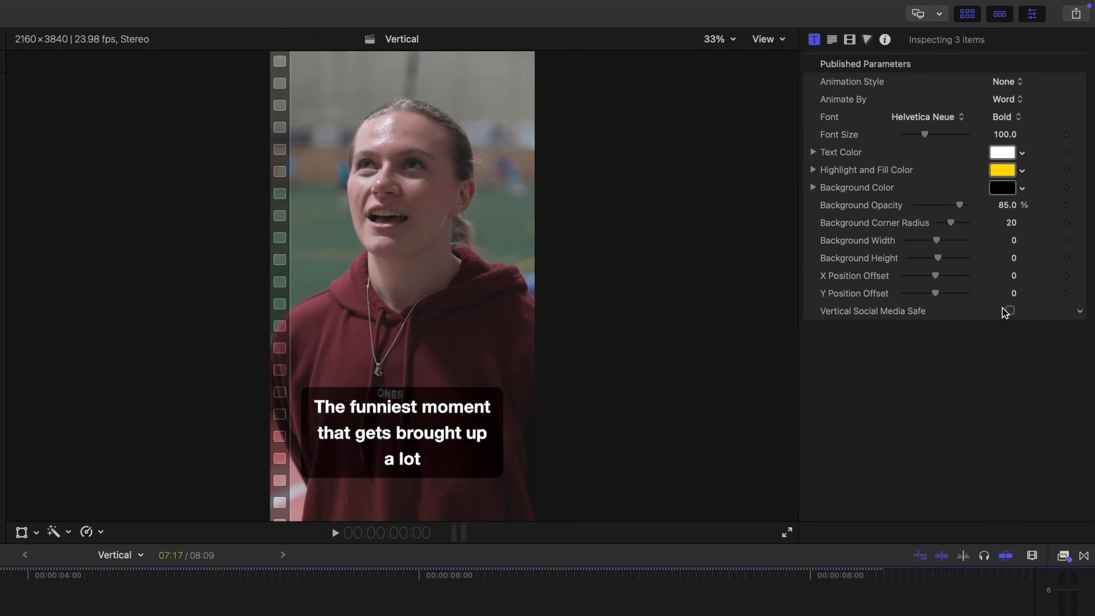
pyautogui.click(1020, 272)
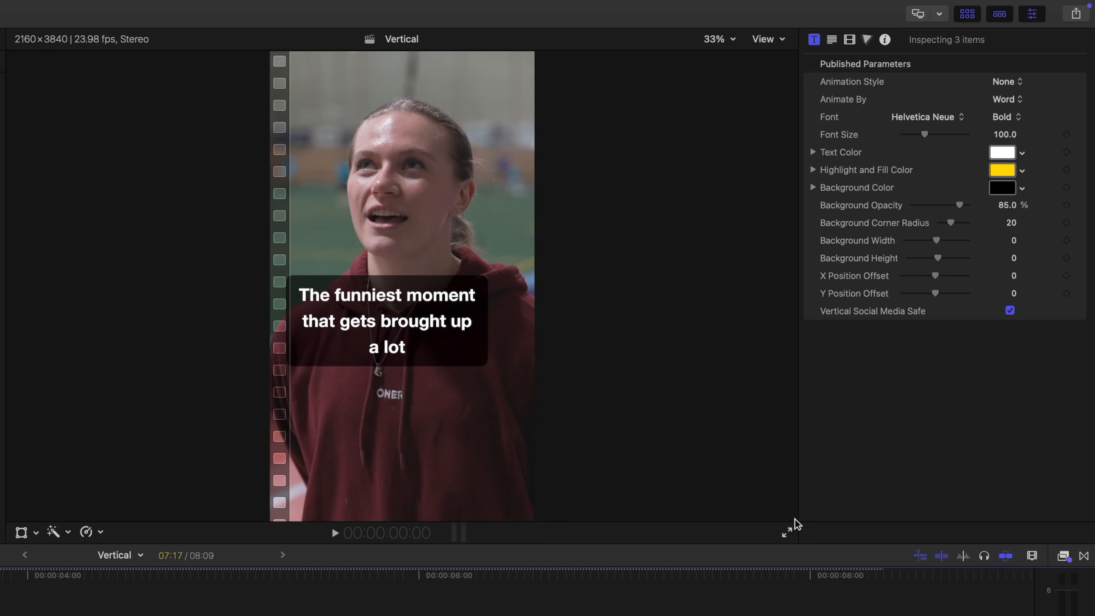
pyautogui.press('space')
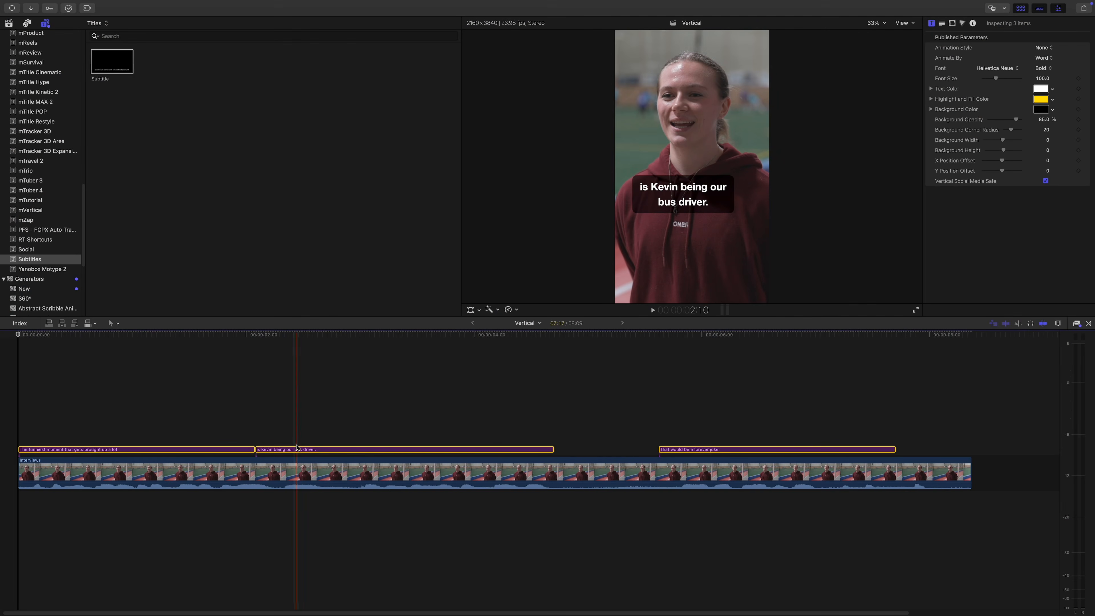
# Delete the three selected Subtitle captions so only the Interviews clip remains.
pyautogui.press('Delete')
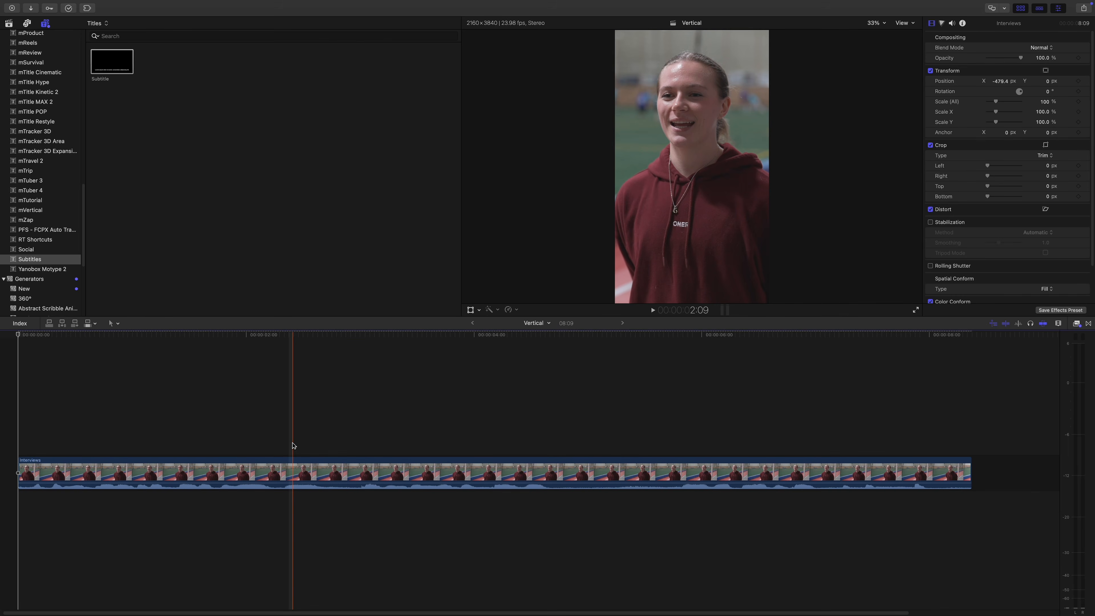
# Change the Subtitles duration in the Editing settings from 2.00 to 0.25 seconds.
pyautogui.press('super+comma')
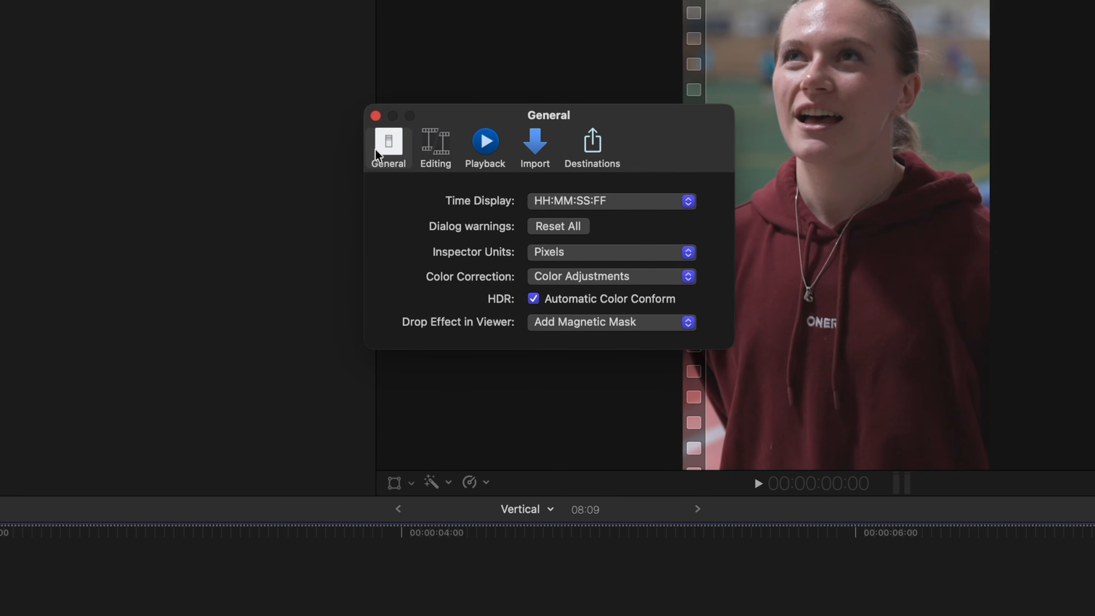
pyautogui.click(492, 142)
pyautogui.click(608, 416)
pyautogui.write('0.25')
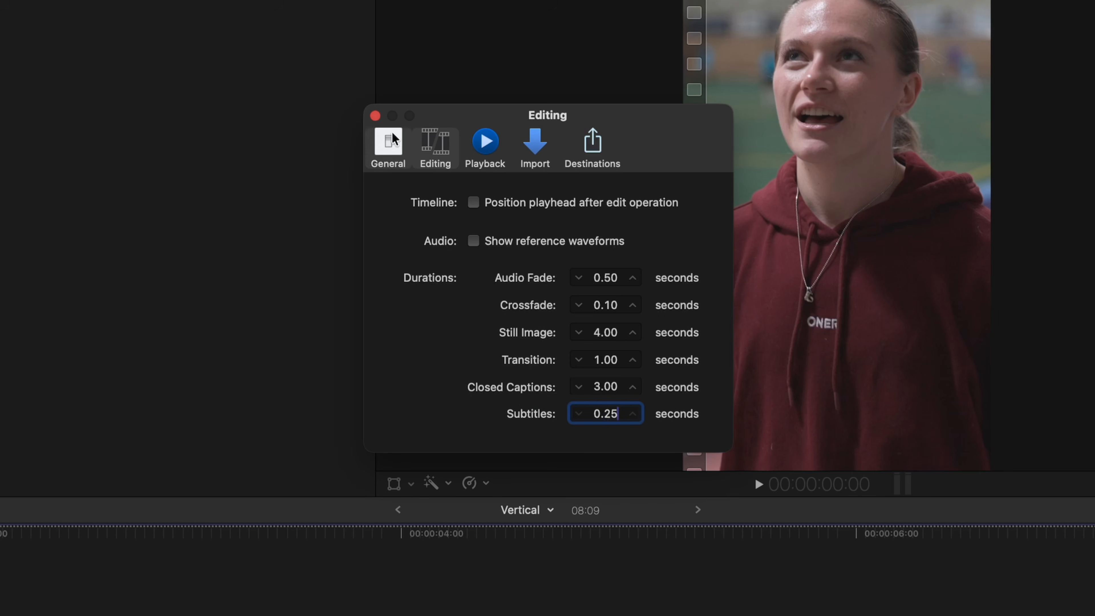
pyautogui.click(375, 115)
# Generate new subtitles for the Vertical interview clip and select the 'being' caption.
pyautogui.rightClick(350, 479)
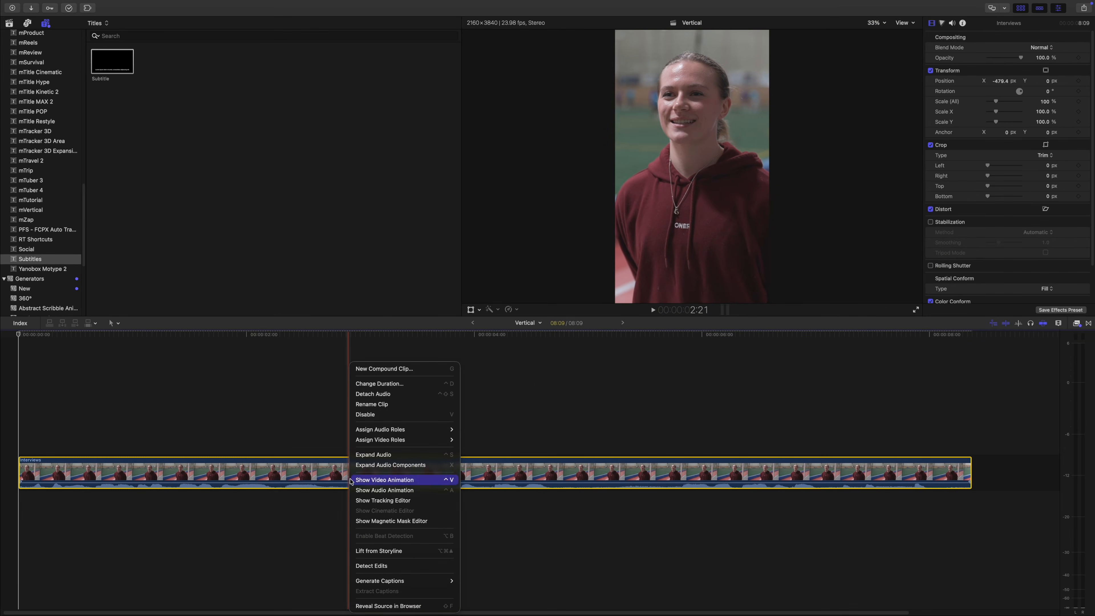
pyautogui.moveTo(410, 581)
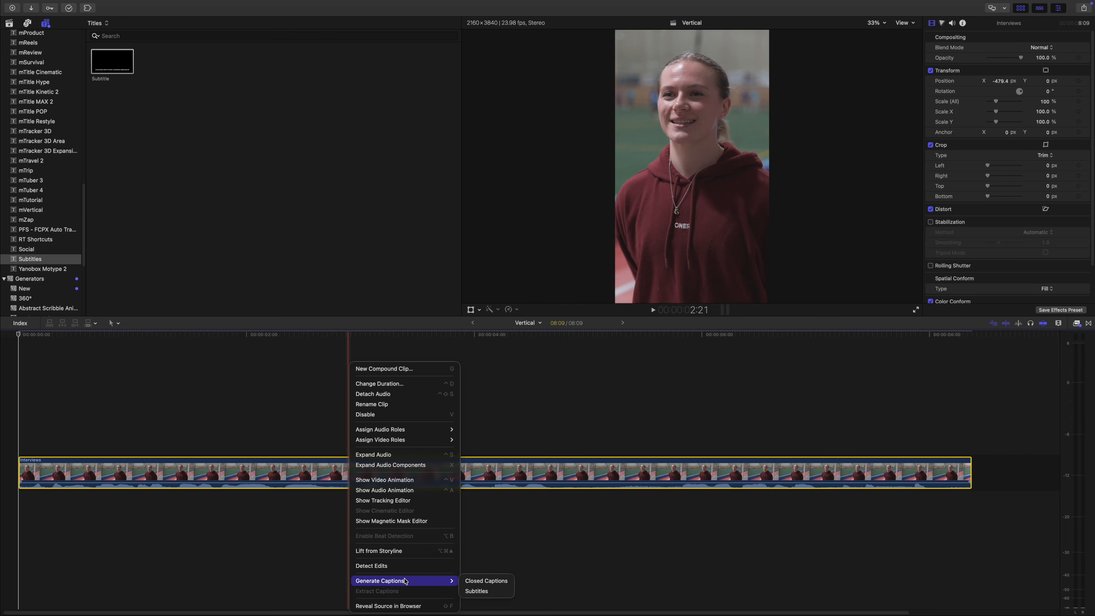
pyautogui.click(478, 591)
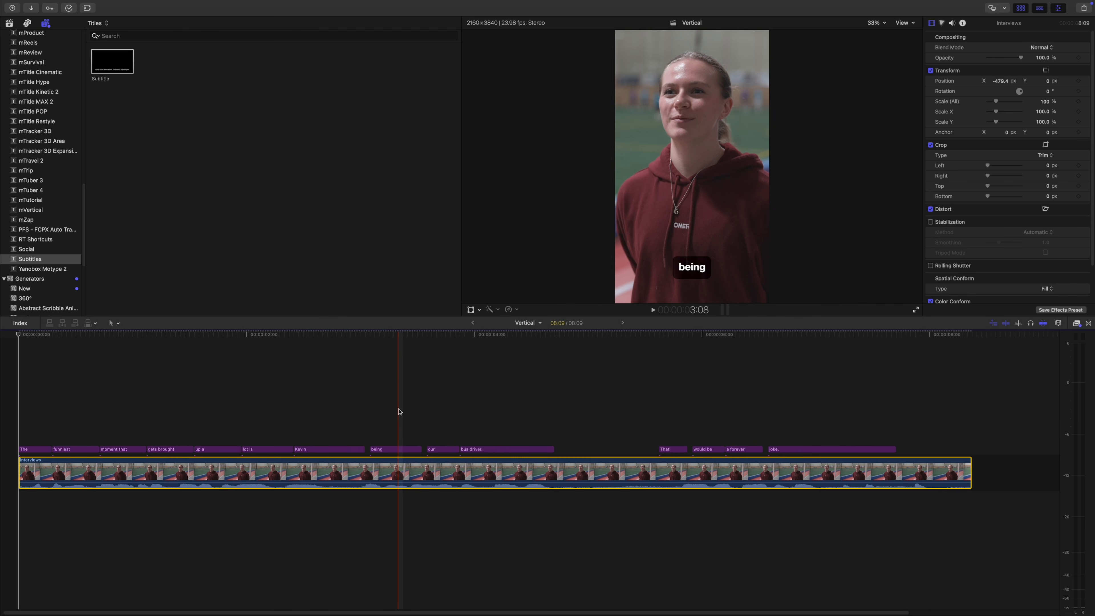
pyautogui.click(386, 450)
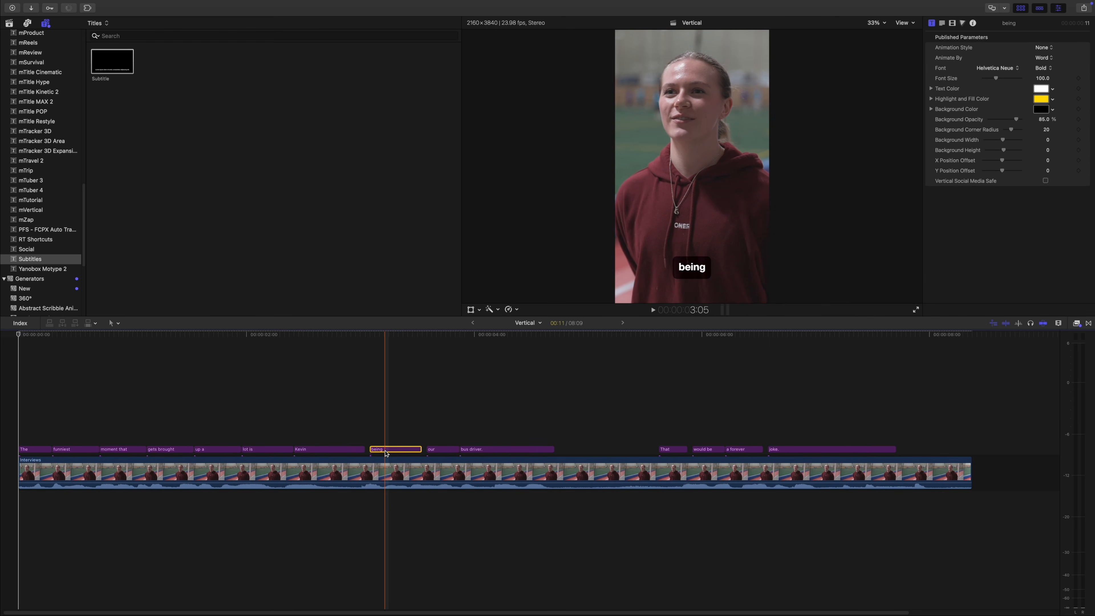
# Give all 14 word captions the Scale animation, font size 272 and Vertical Social Media Safe, then play.
pyautogui.press('super+a')
pyautogui.click(1044, 48)
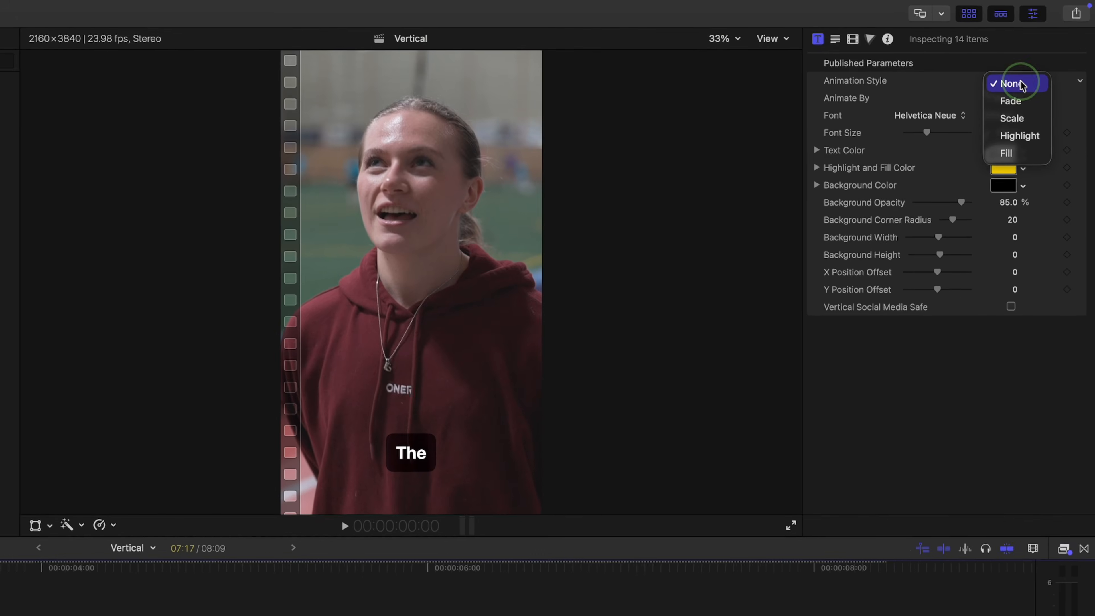
pyautogui.click(1016, 120)
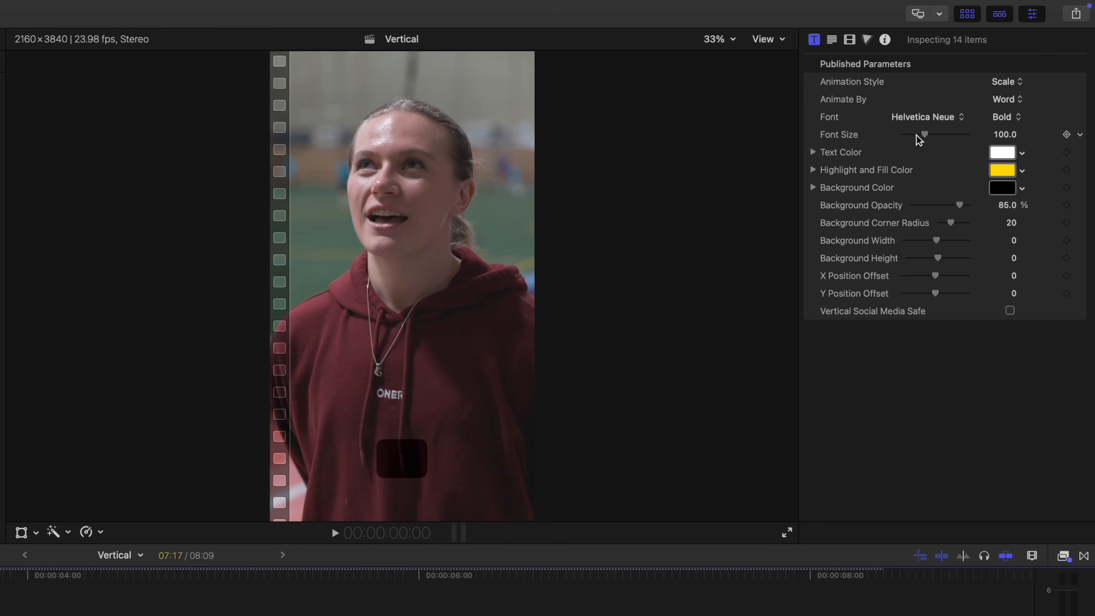
pyautogui.moveTo(926, 138); pyautogui.dragTo(966, 138)
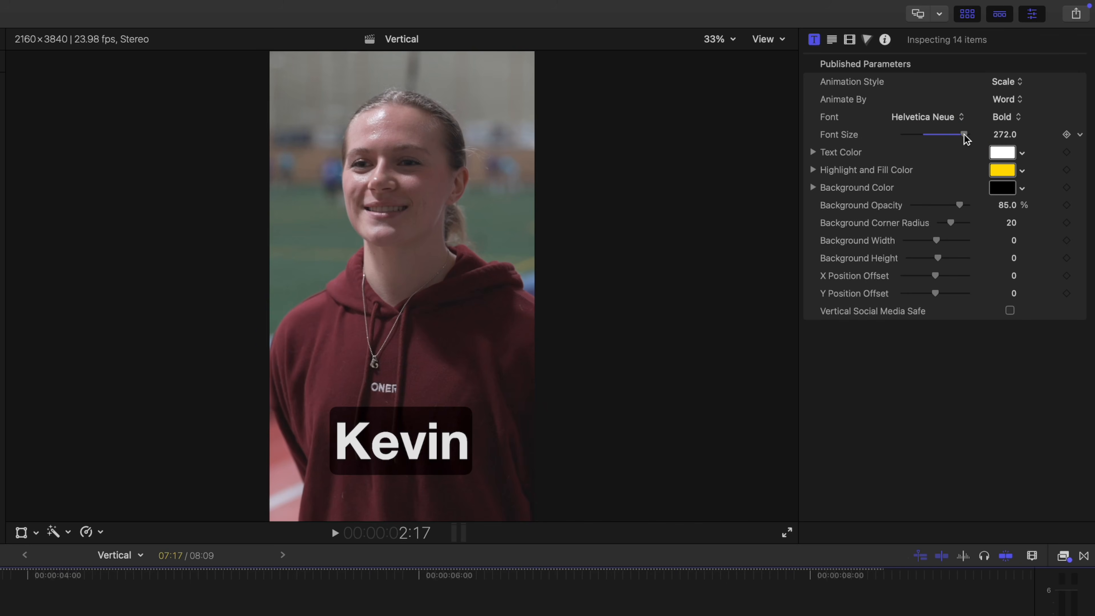
pyautogui.click(1010, 311)
pyautogui.press('Home')
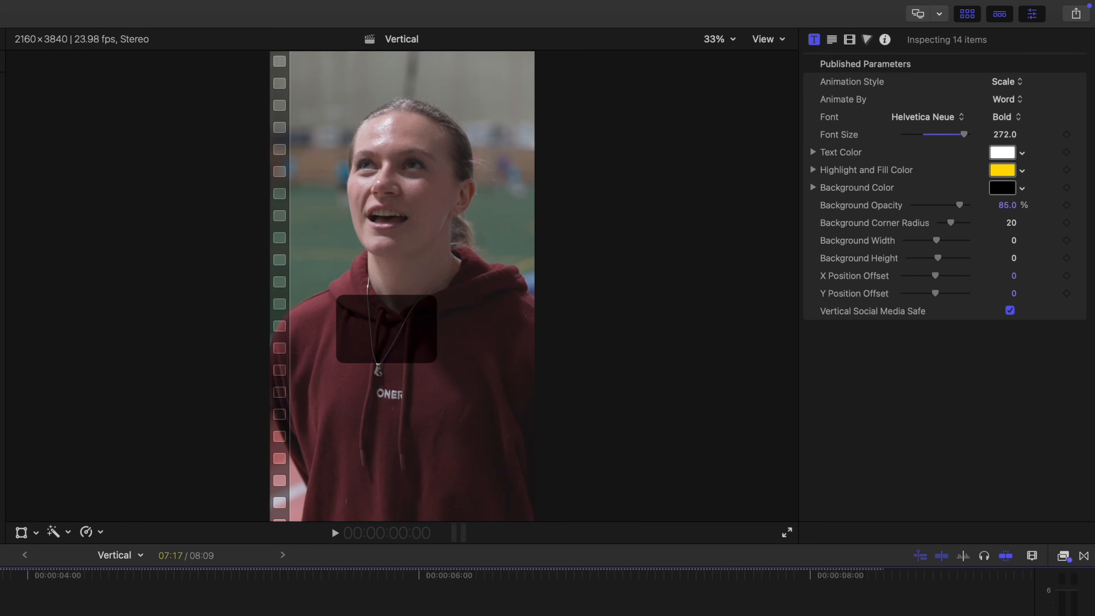
pyautogui.press('space')
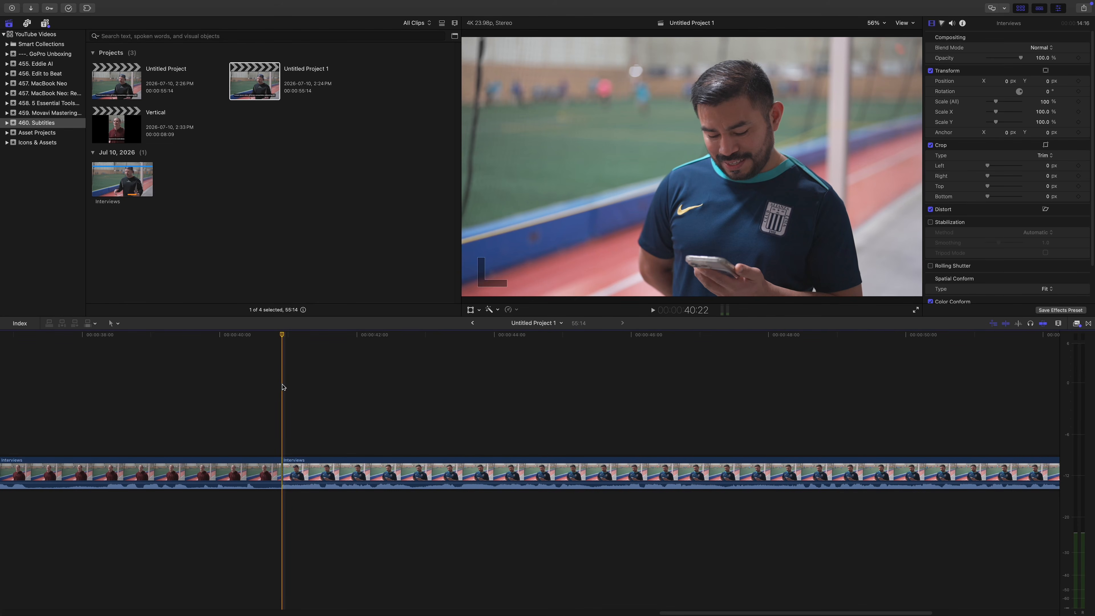
pyautogui.press('space')
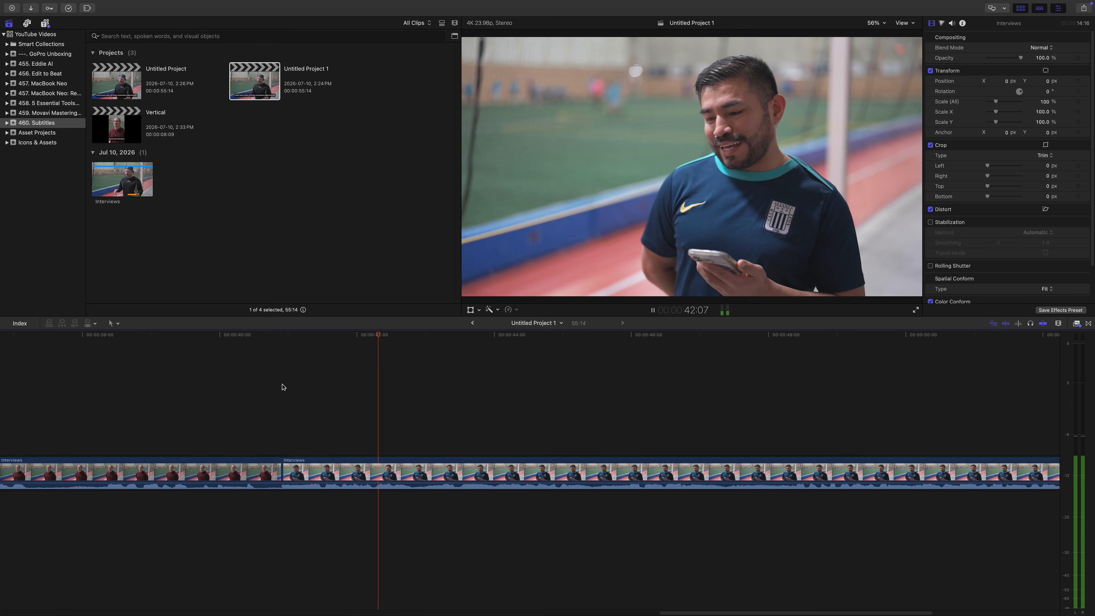
pyautogui.click(423, 471)
pyautogui.rightClick(423, 471)
pyautogui.moveTo(500, 583)
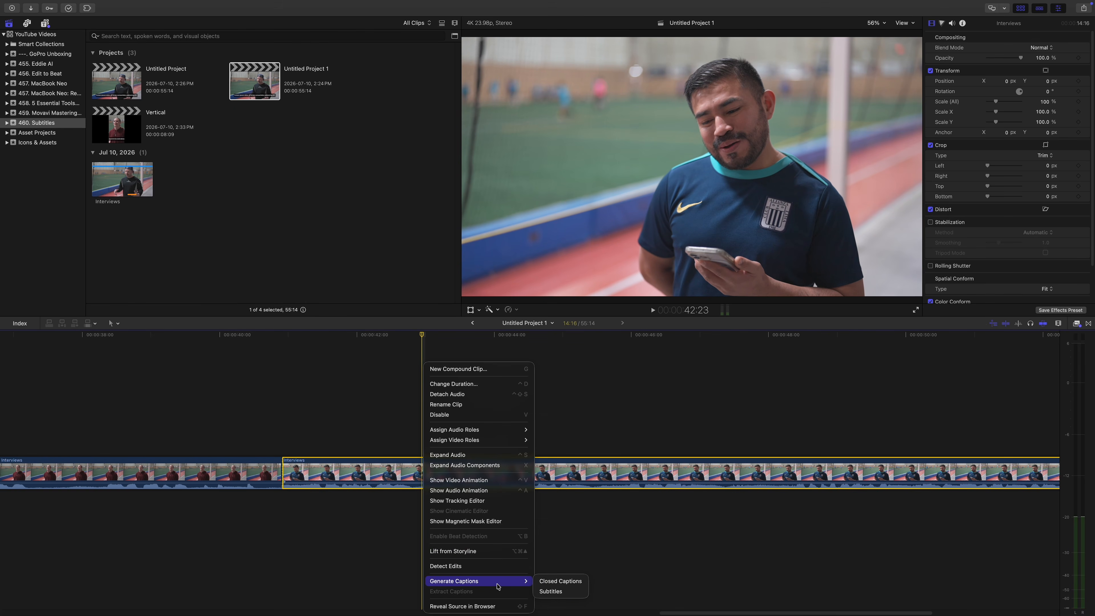
pyautogui.click(551, 591)
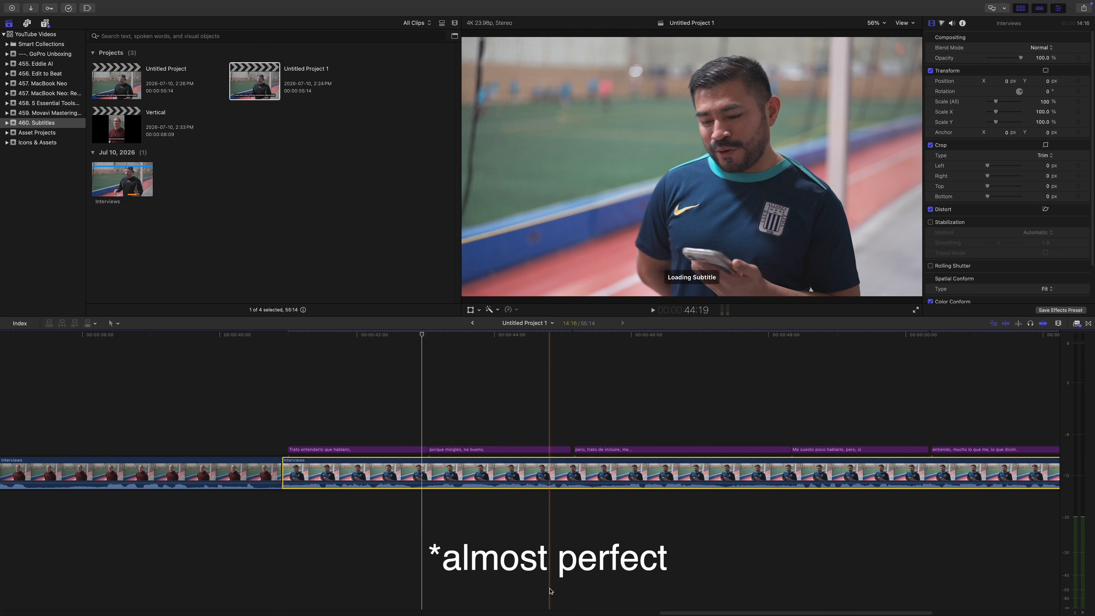
pyautogui.click(282, 436)
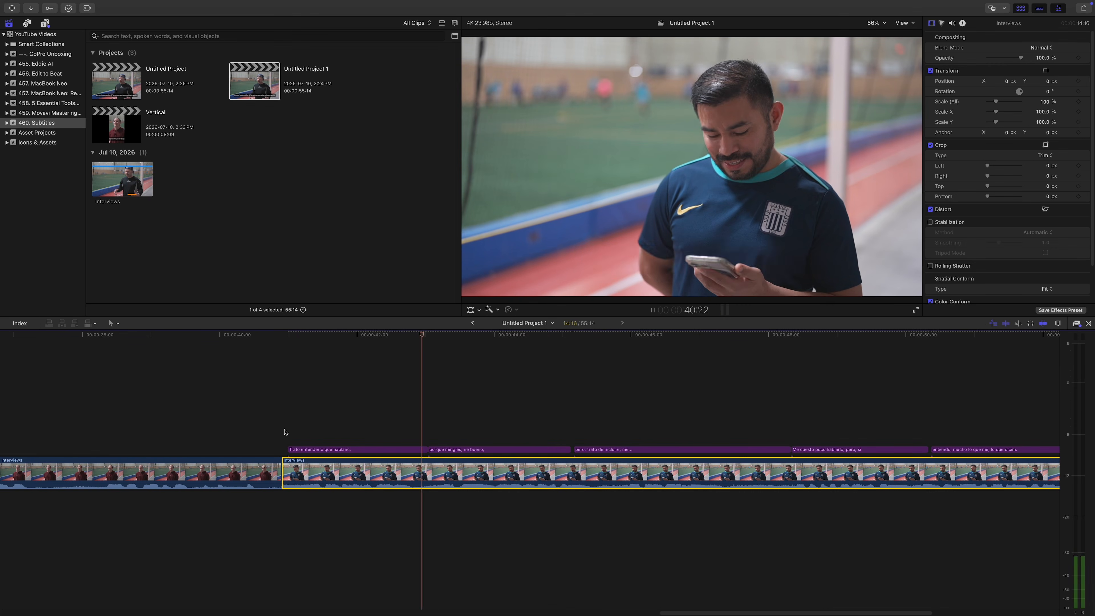
pyautogui.press('space')
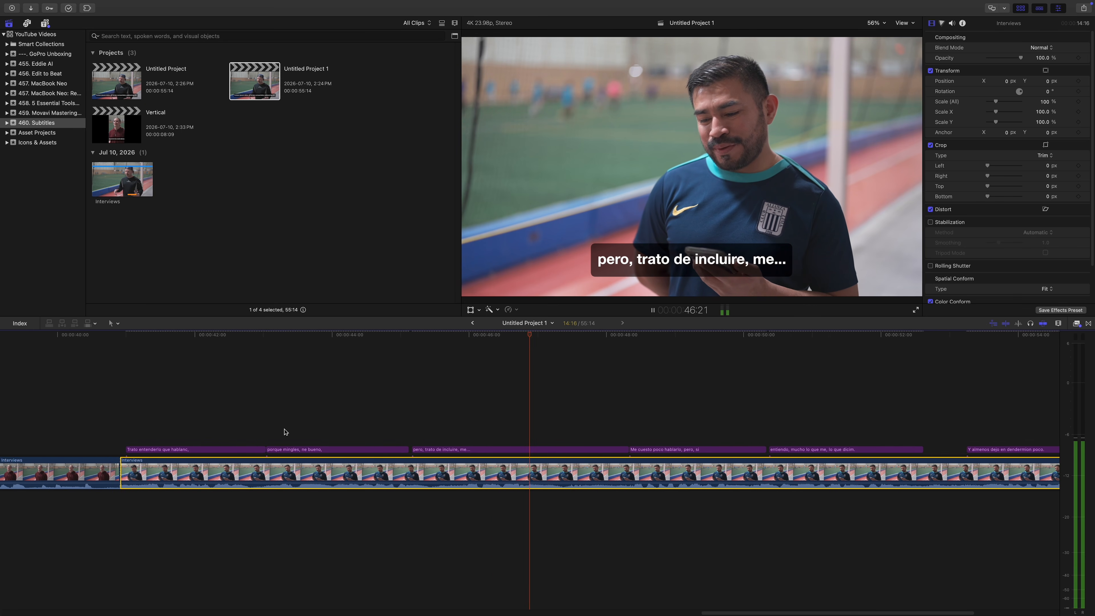
pyautogui.press('space')
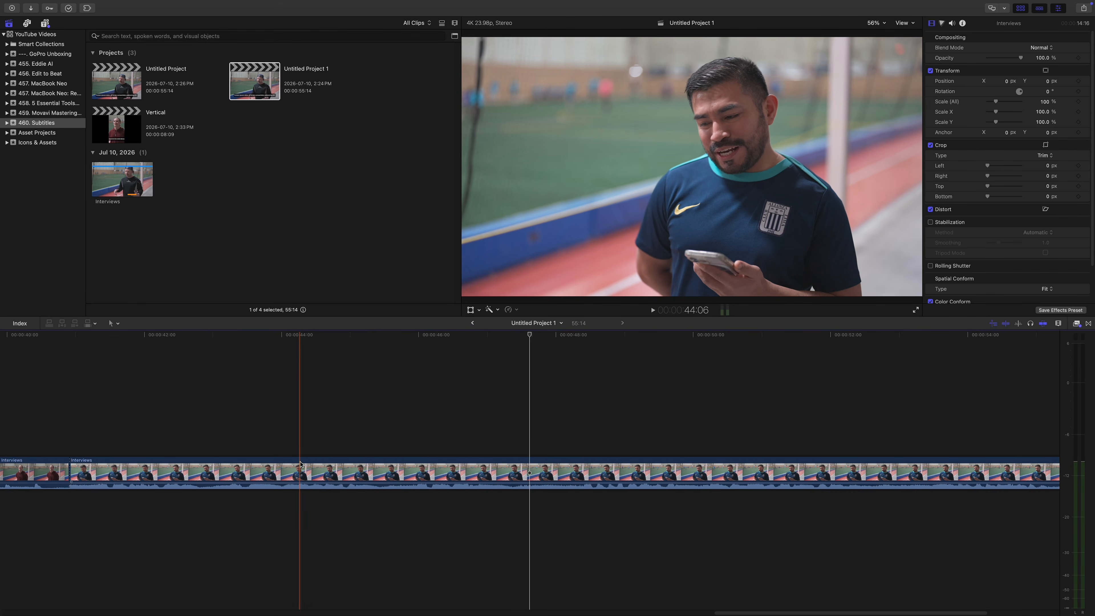
# Generate closed captions from the speech in the Interviews clip.
pyautogui.click(304, 475)
pyautogui.rightClick(303, 475)
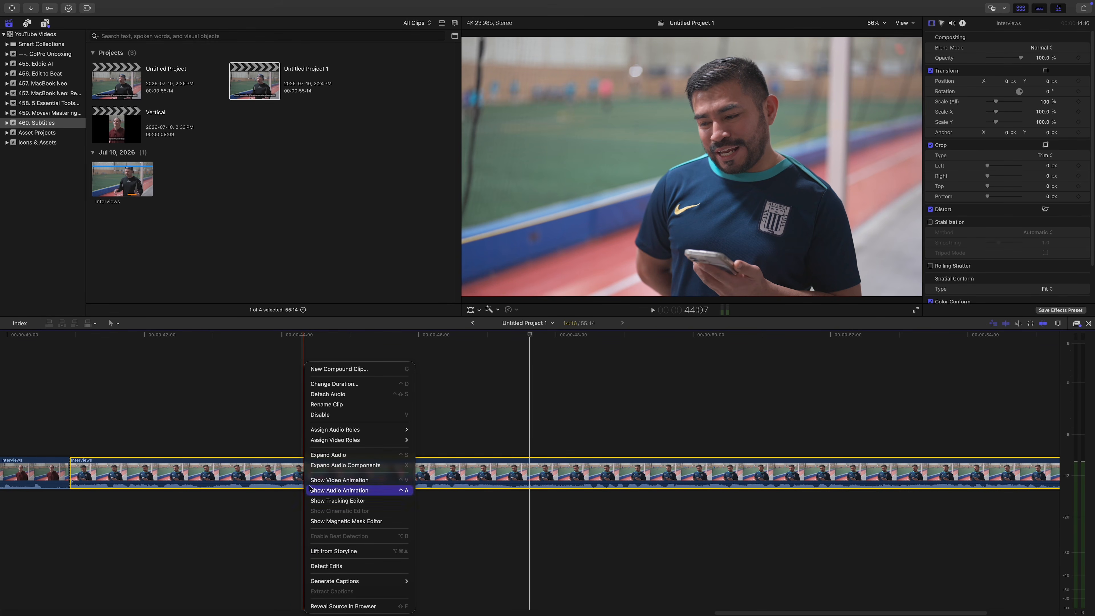
pyautogui.moveTo(356, 581)
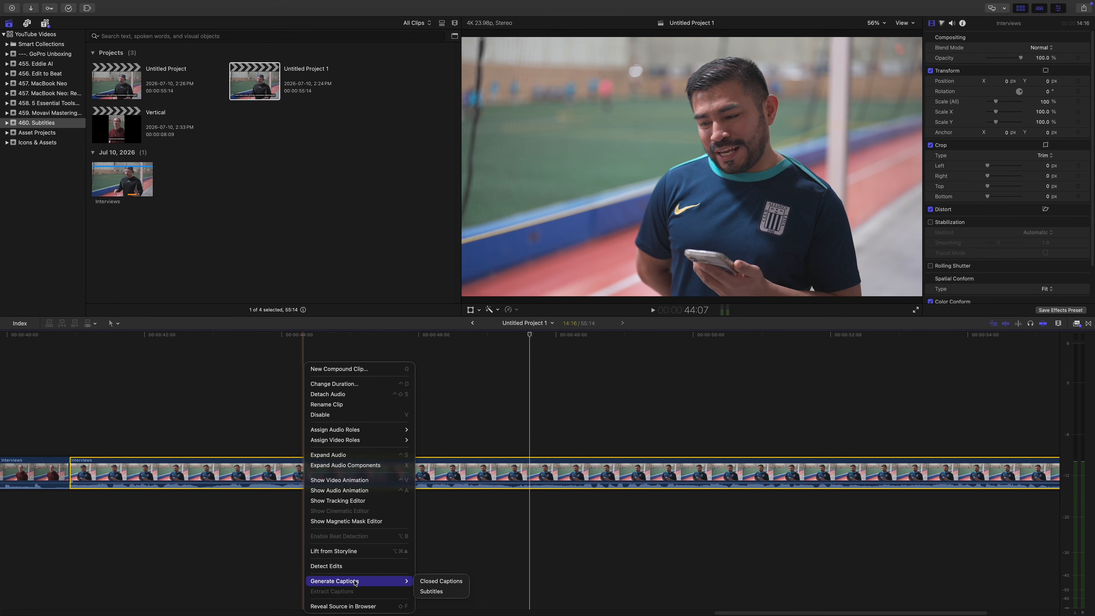
pyautogui.click(449, 581)
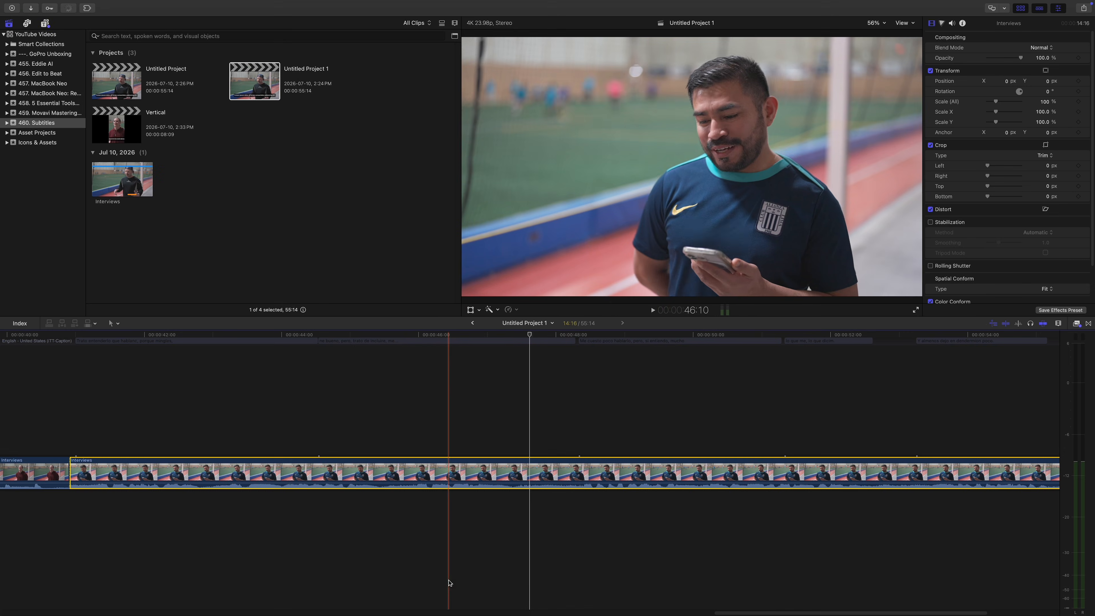
# Export the closed captions to a caption file named 'Spanish' on the Desktop.
pyautogui.moveTo(109, 3)
pyautogui.click(72, 7)
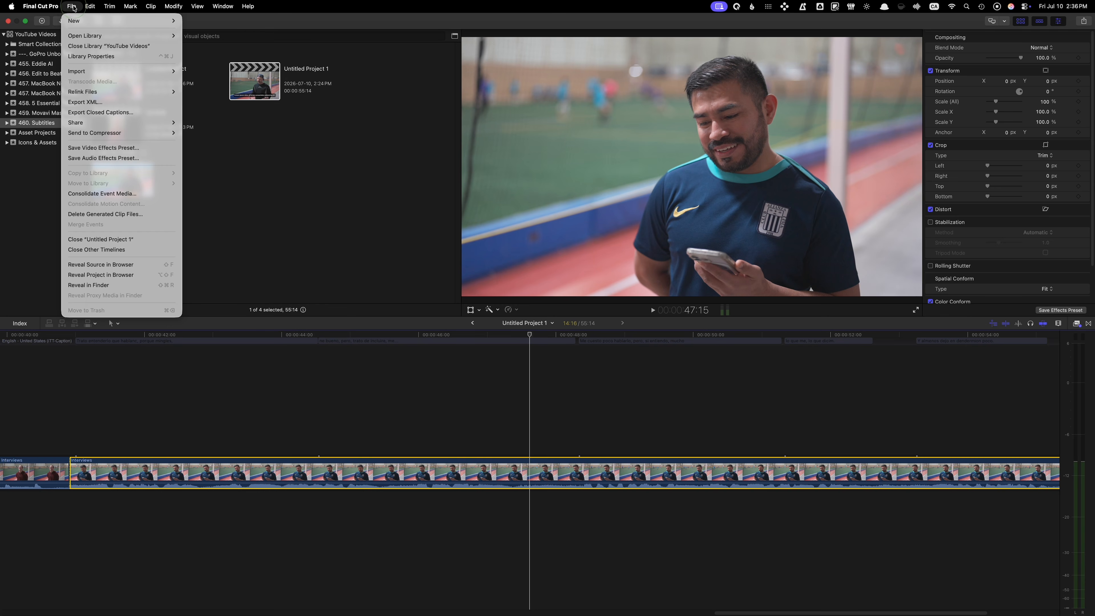
pyautogui.click(128, 115)
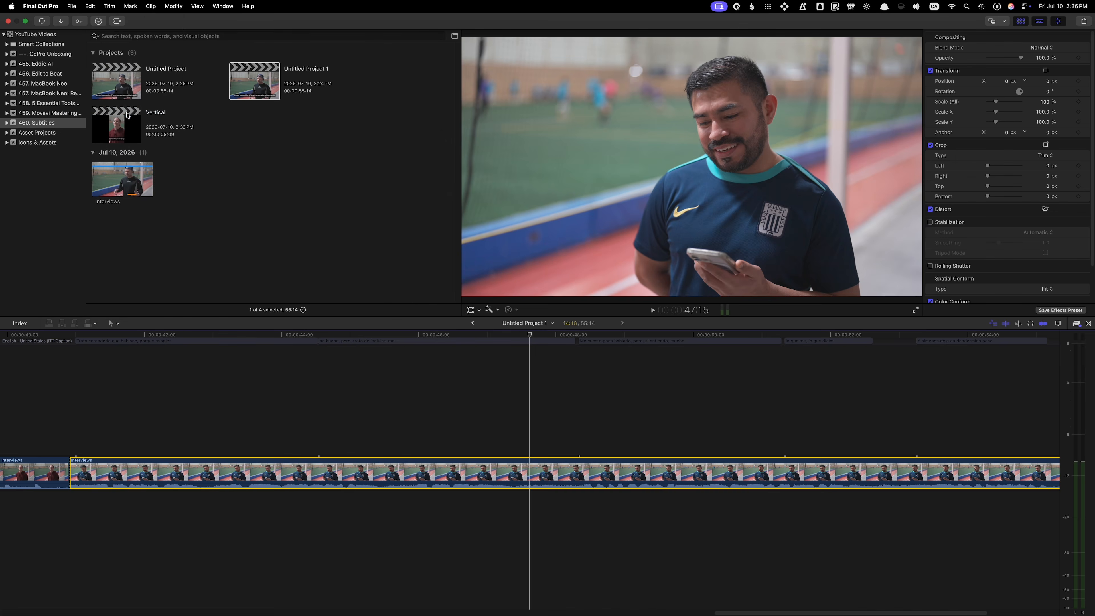
pyautogui.write('Spanish')
pyautogui.click(711, 296)
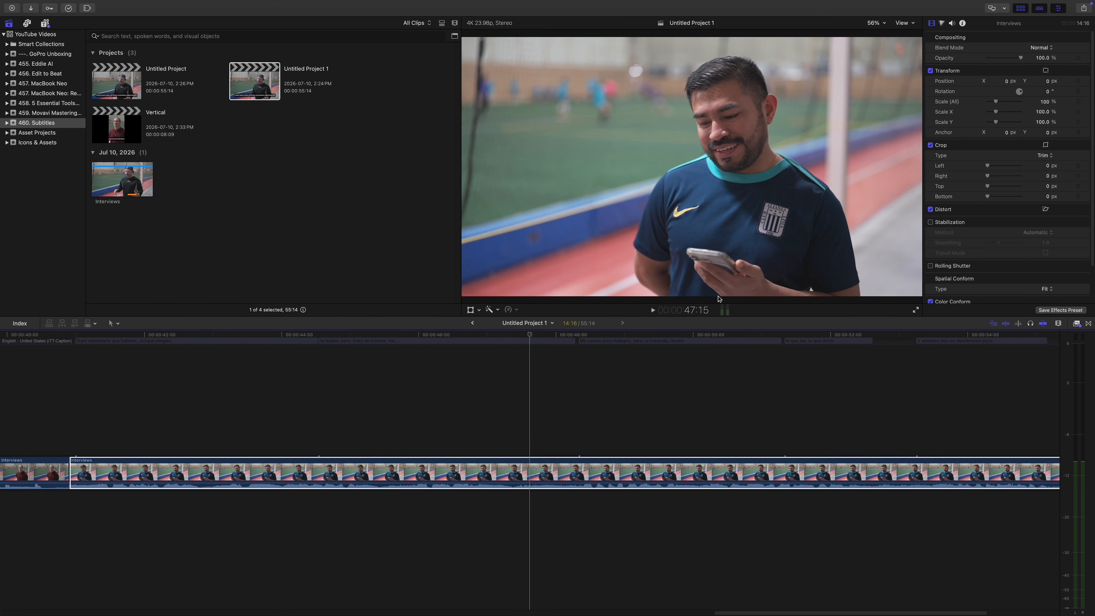
pyautogui.hotkey('ctrl', 'Left')
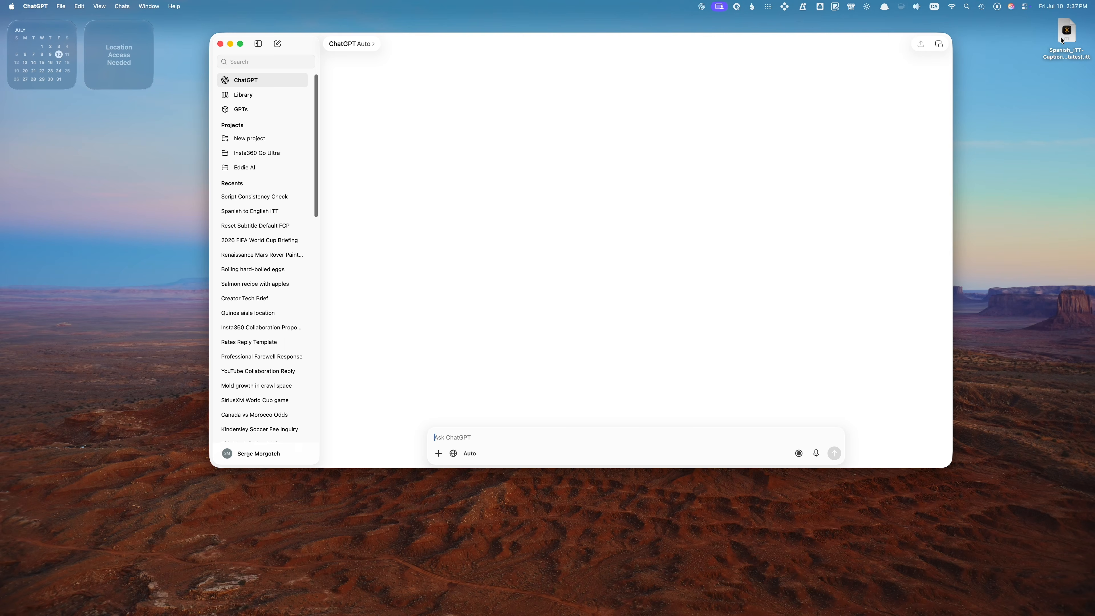
# Have ChatGPT translate the Spanish .itt file to English with 2-second captions, then download it.
pyautogui.moveTo(1065, 36); pyautogui.dragTo(439, 440)
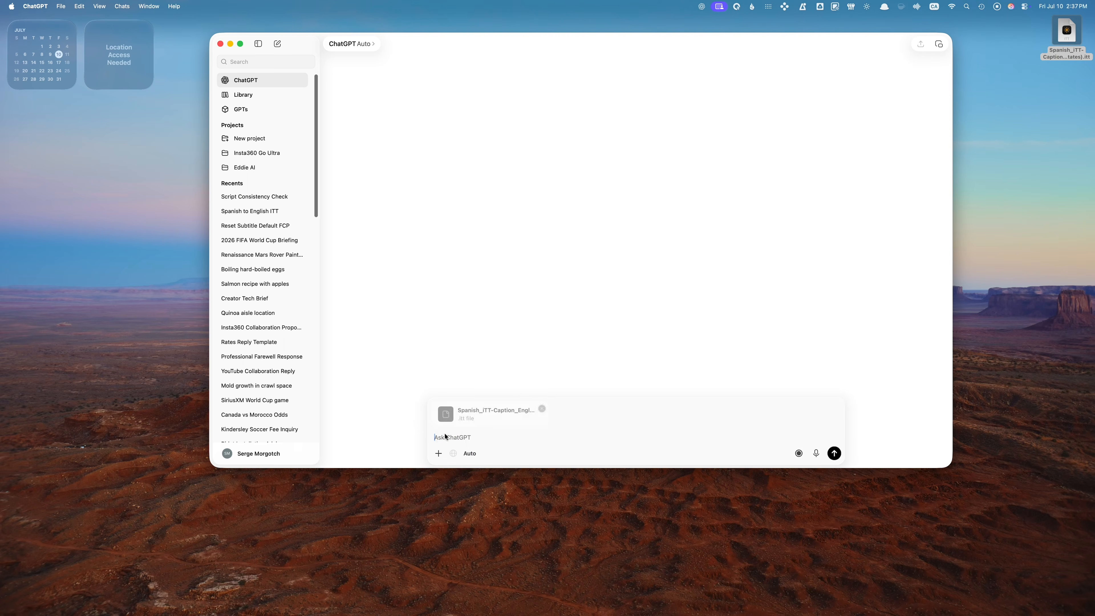
pyautogui.write('Trans')
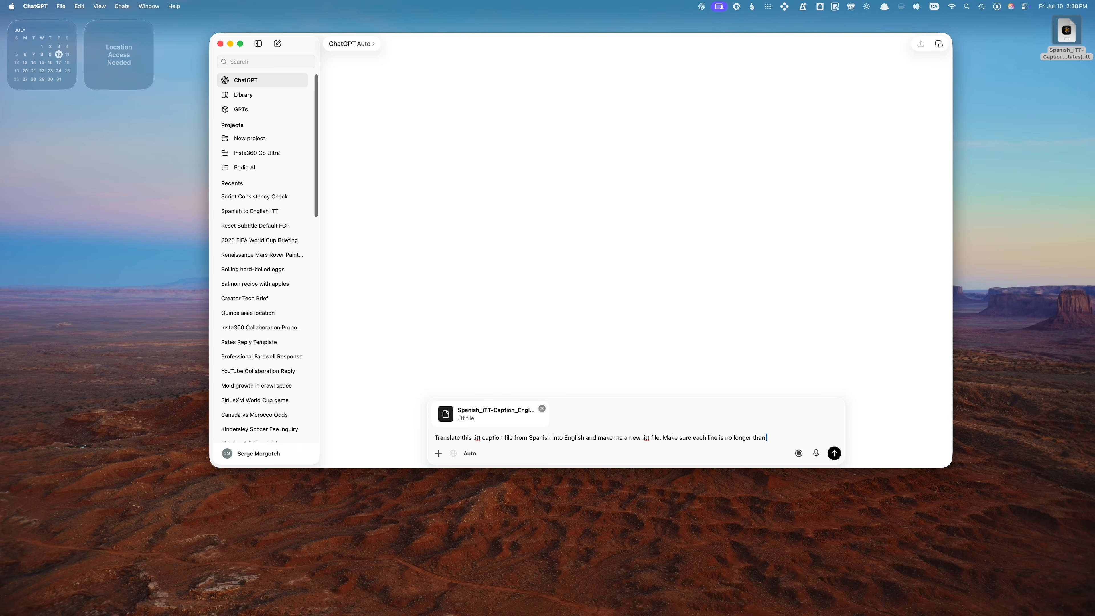
pyautogui.write('ds')
pyautogui.click(835, 454)
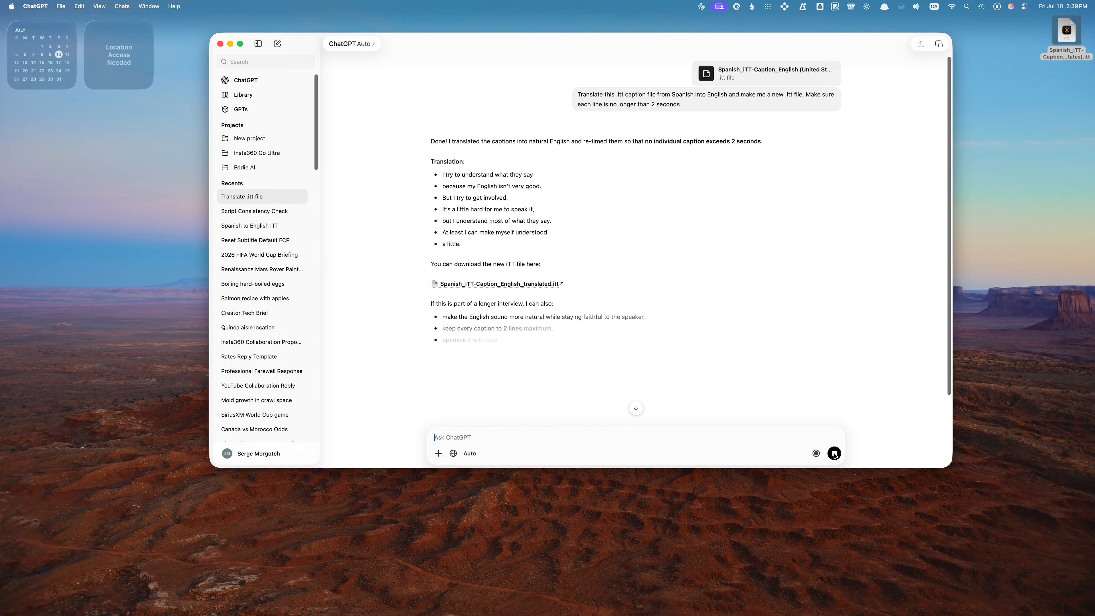
pyautogui.click(508, 285)
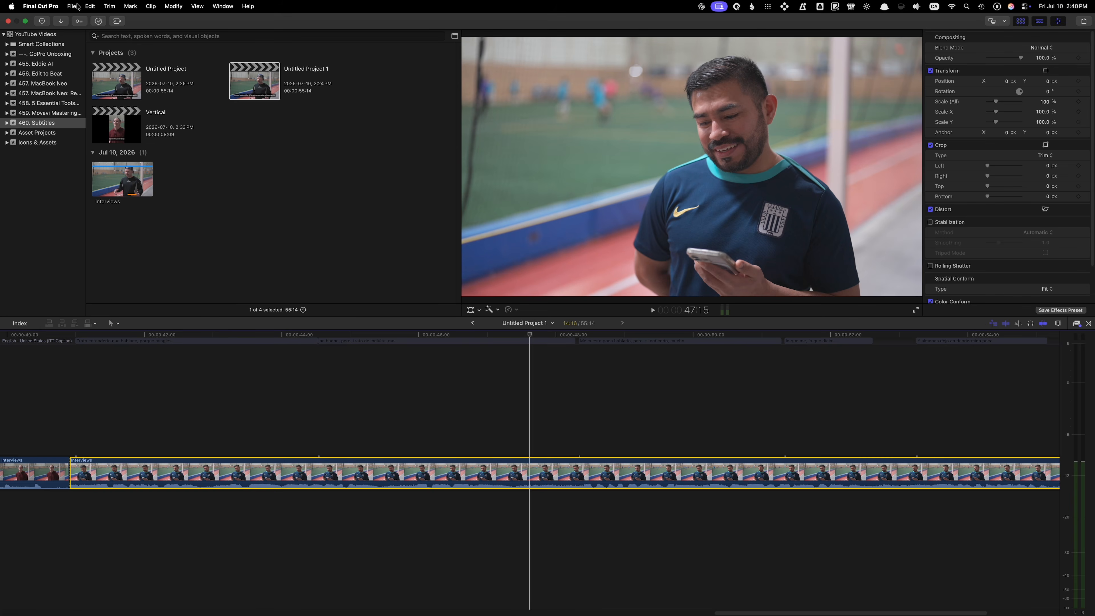
# Import English.itt from the Desktop as closed captions and park the playhead on one.
pyautogui.click(72, 6)
pyautogui.moveTo(105, 72)
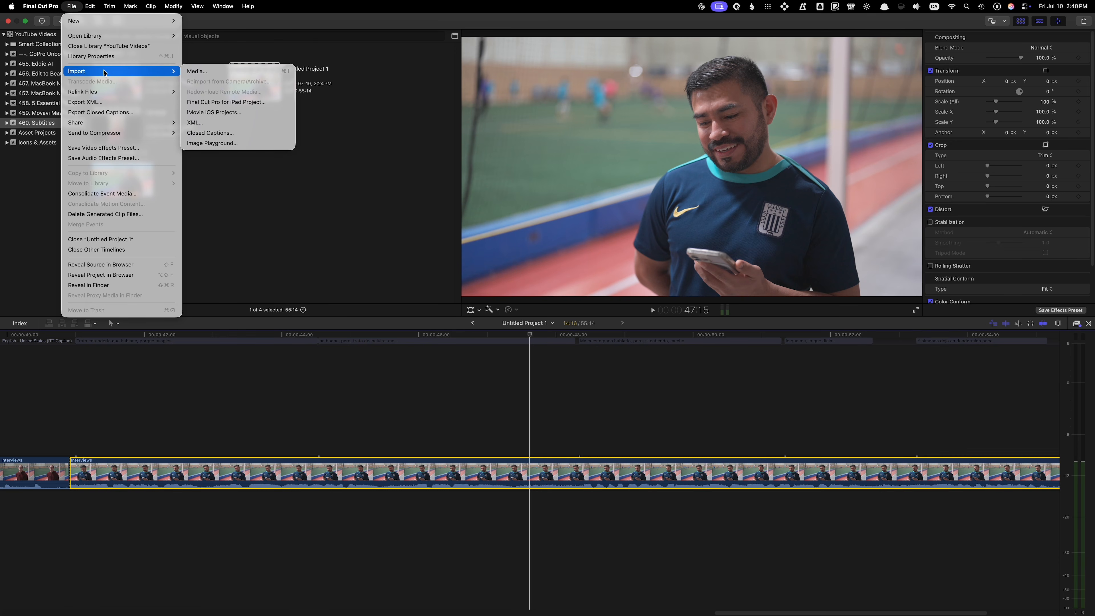
pyautogui.click(240, 133)
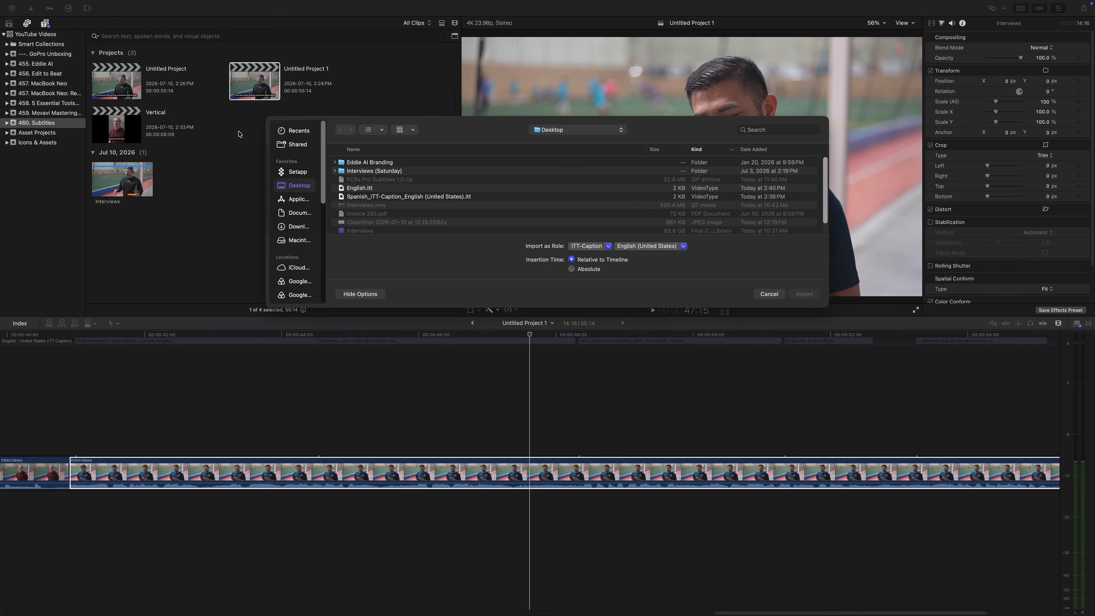
pyautogui.click(357, 190)
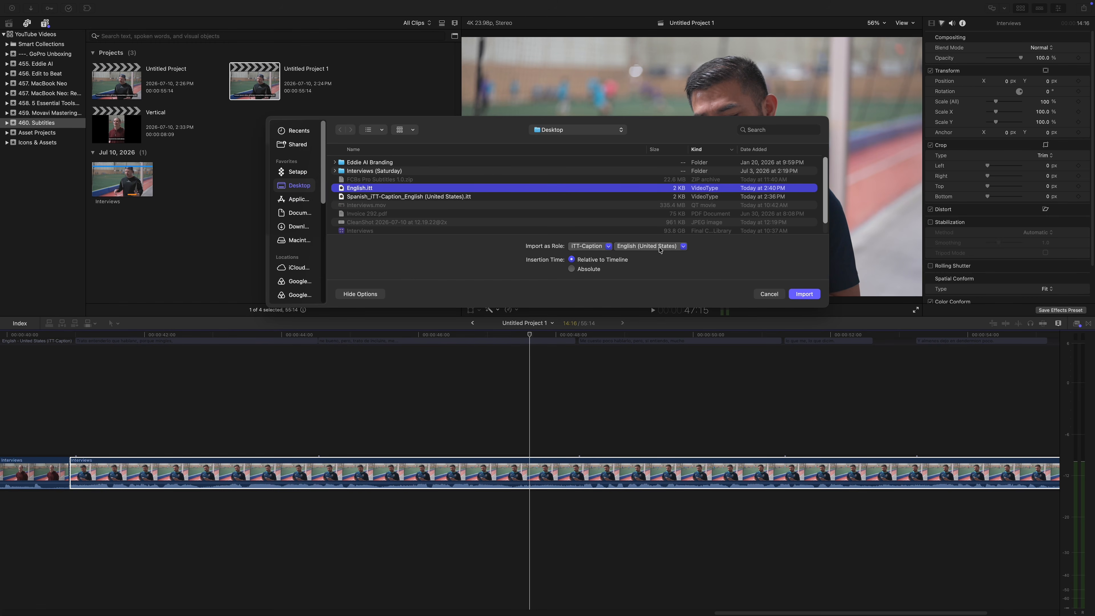
pyautogui.click(804, 294)
pyautogui.click(448, 324)
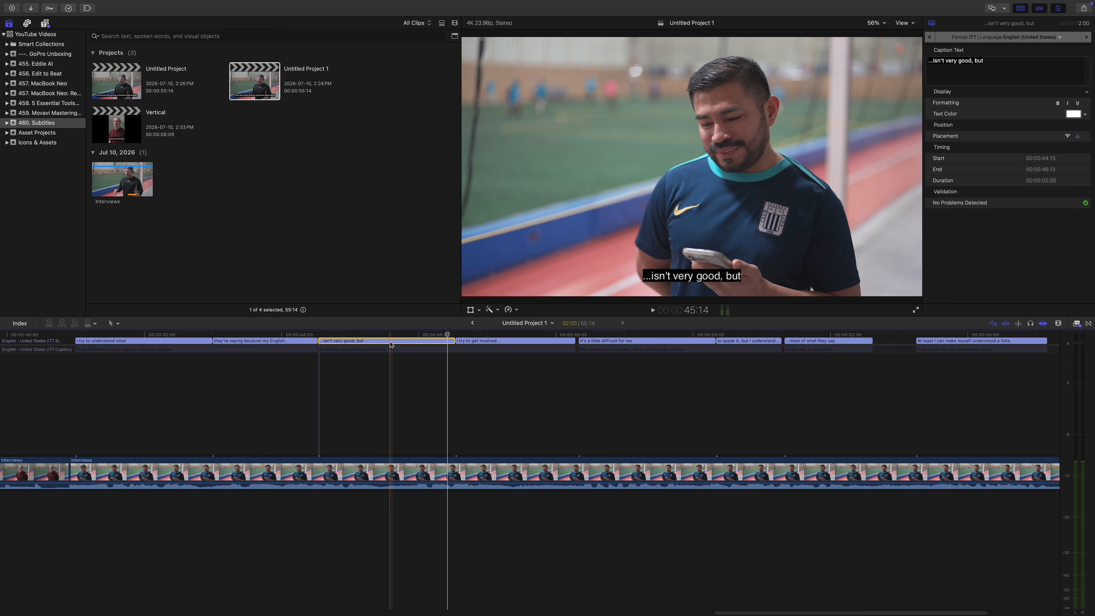
# Duplicate all eight English captions as subtitles.
pyautogui.press('super+a')
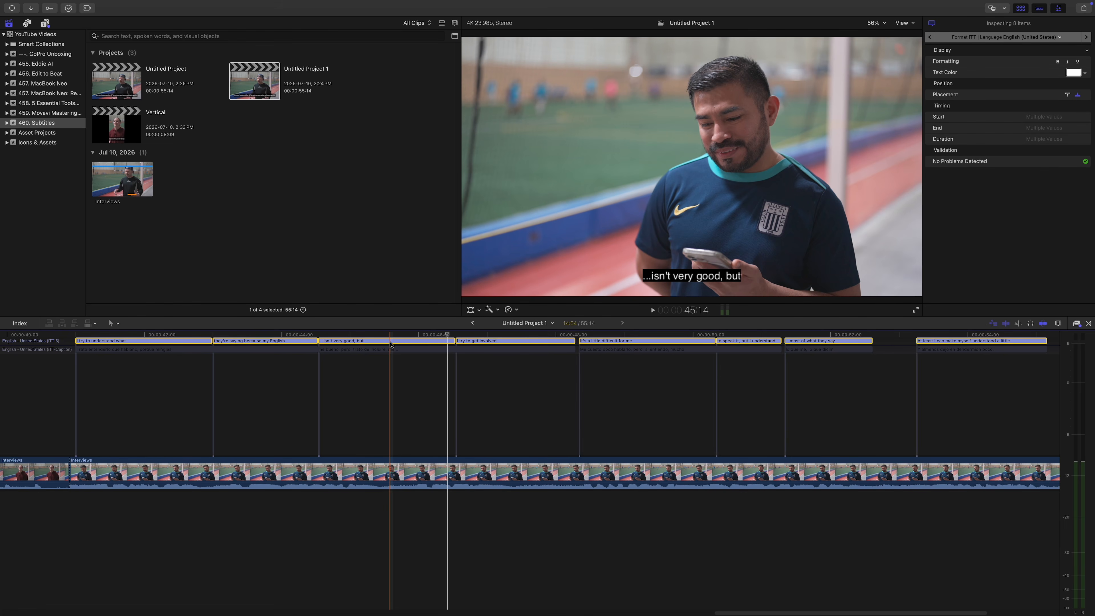
pyautogui.rightClick(392, 344)
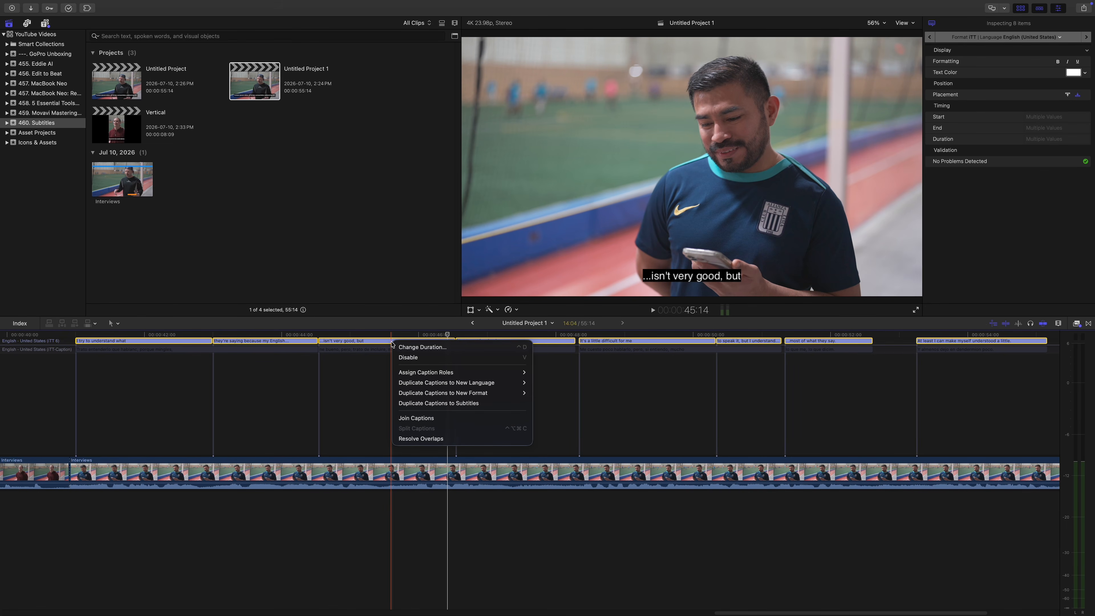
pyautogui.click(439, 403)
pyautogui.click(19, 324)
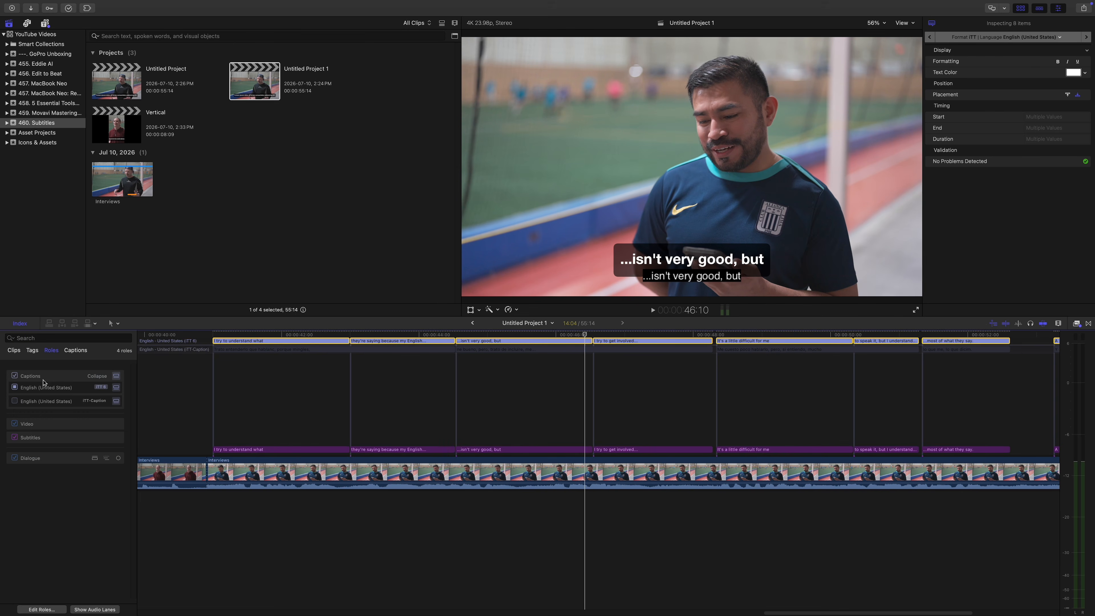
pyautogui.click(20, 323)
# Give every subtitle the Highlight animation style in orange and play to preview.
pyautogui.click(135, 449)
pyautogui.press('super+a')
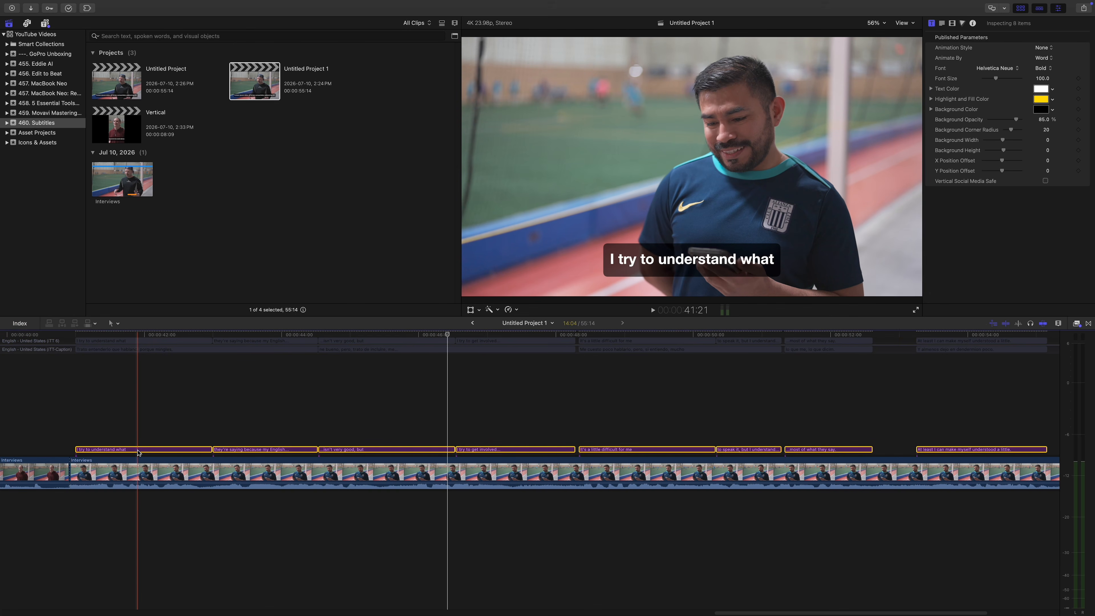
pyautogui.click(1052, 49)
pyautogui.click(1051, 80)
pyautogui.click(1041, 99)
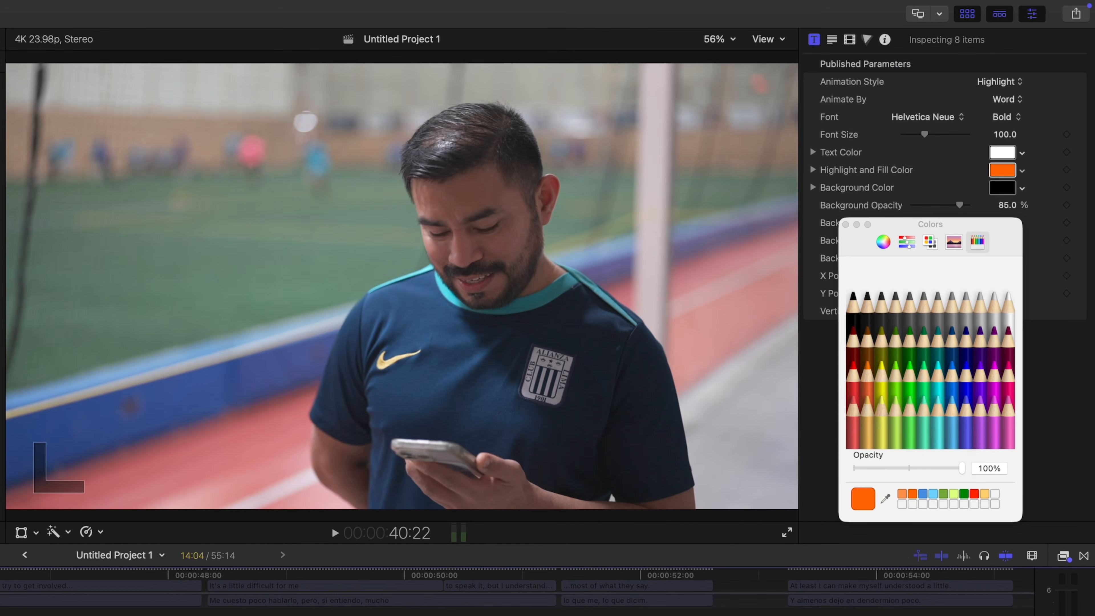
pyautogui.click(845, 225)
pyautogui.press('space')
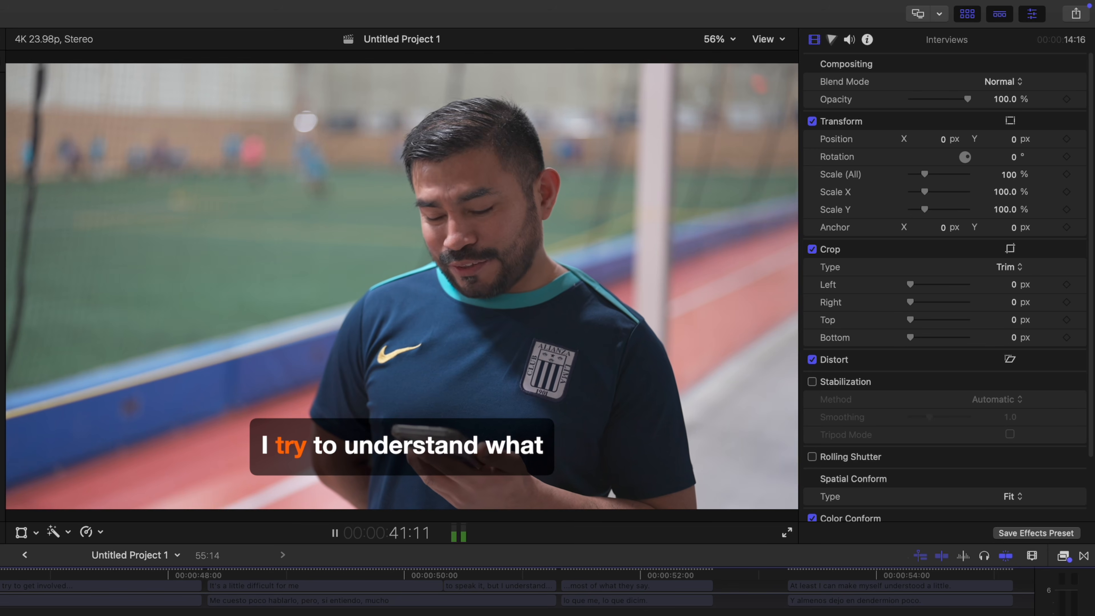